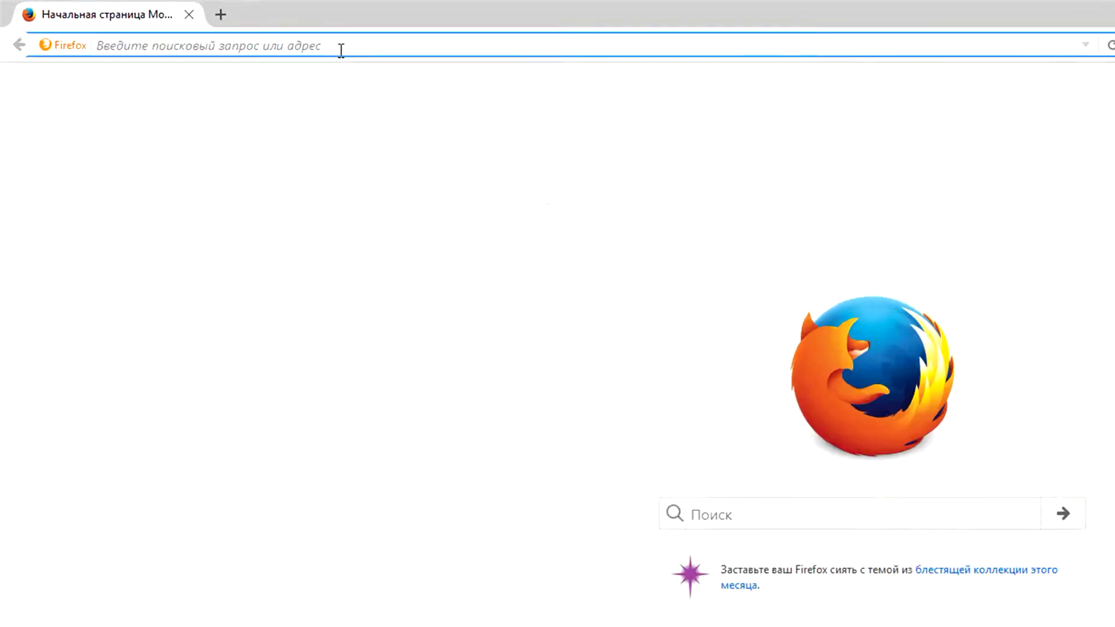
type("w")
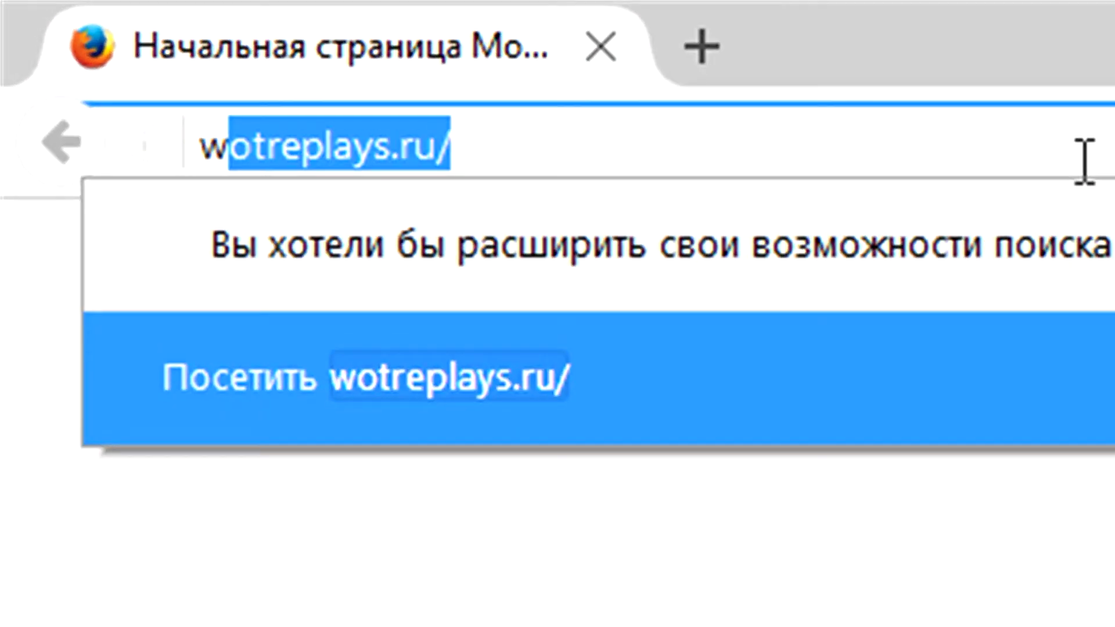
type("ww.azslow.com")
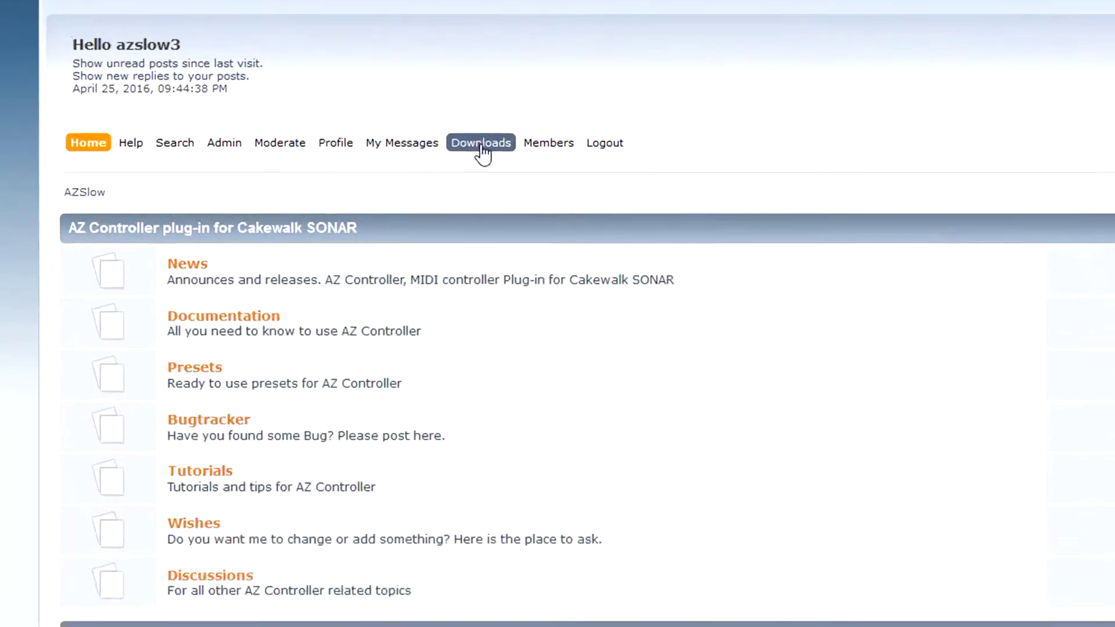
left_click(319, 160)
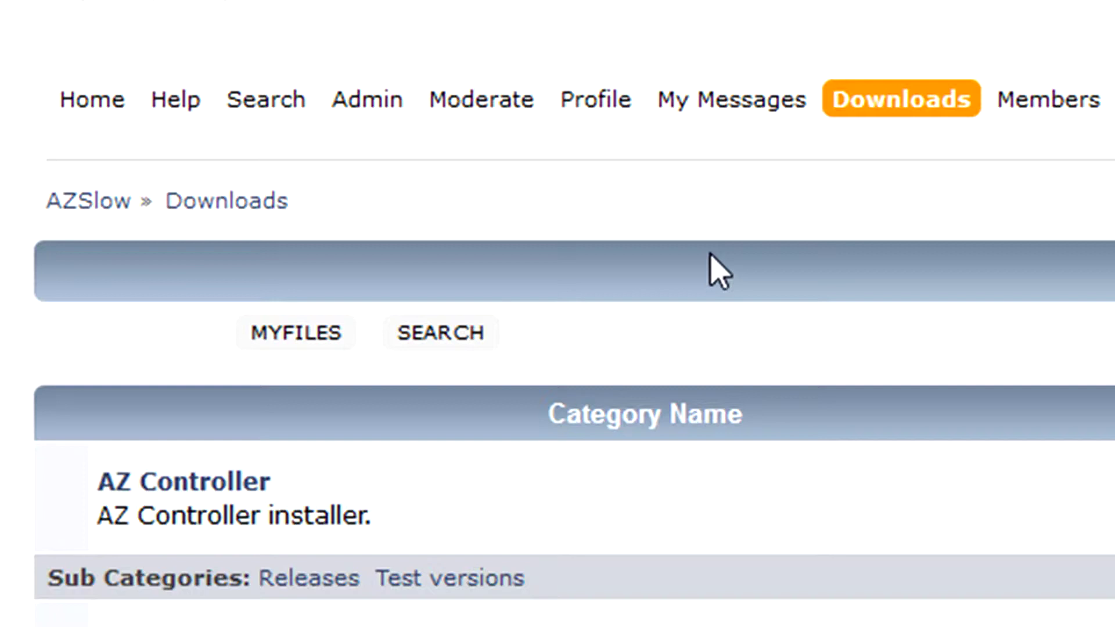
left_click(213, 474)
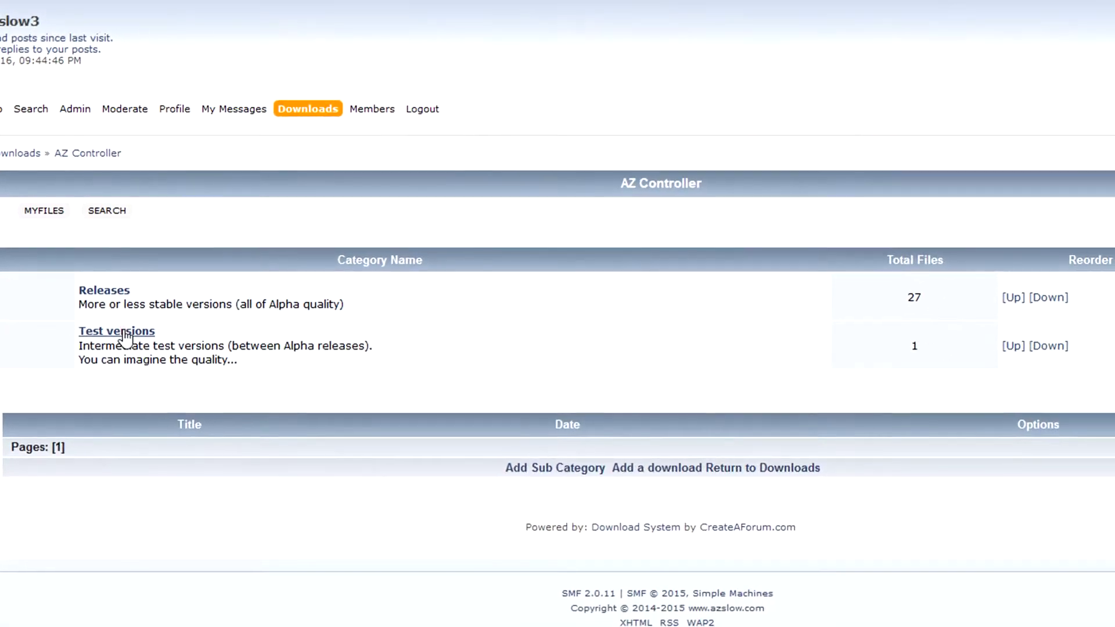
left_click(479, 616)
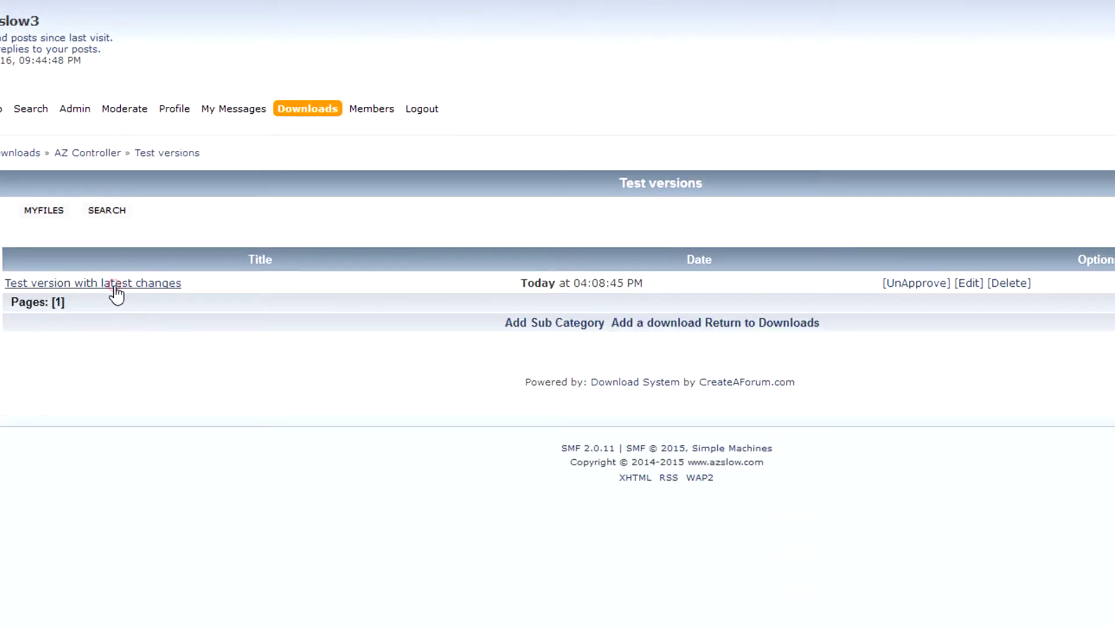
left_click(113, 285)
- Download and save the azctrl_0_5r0b310.exe installer to disk
left_click(664, 286)
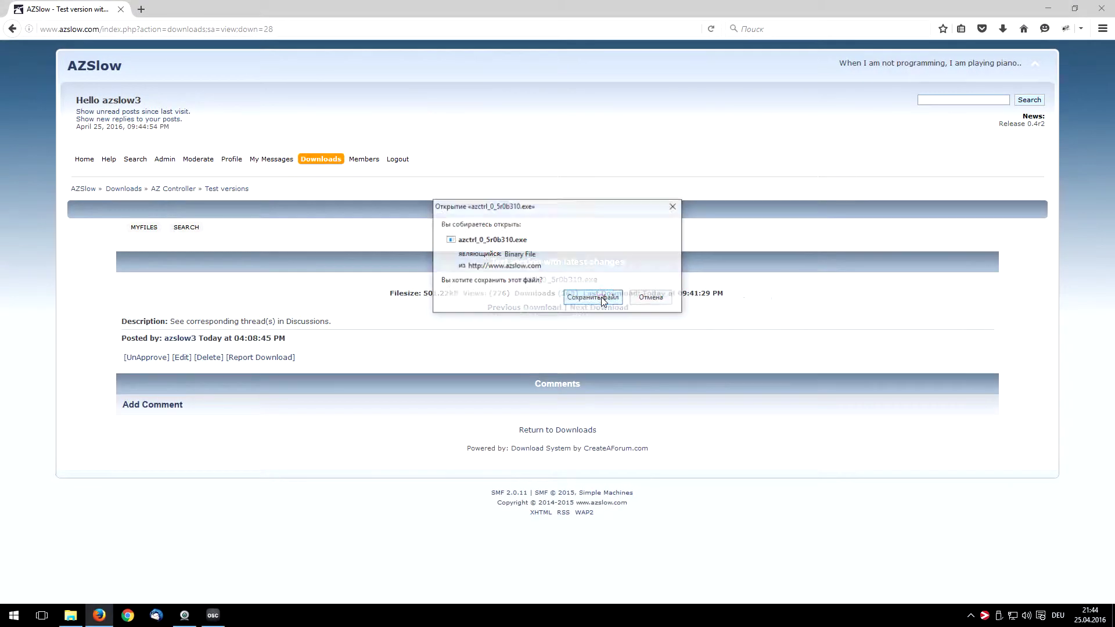
left_click(601, 298)
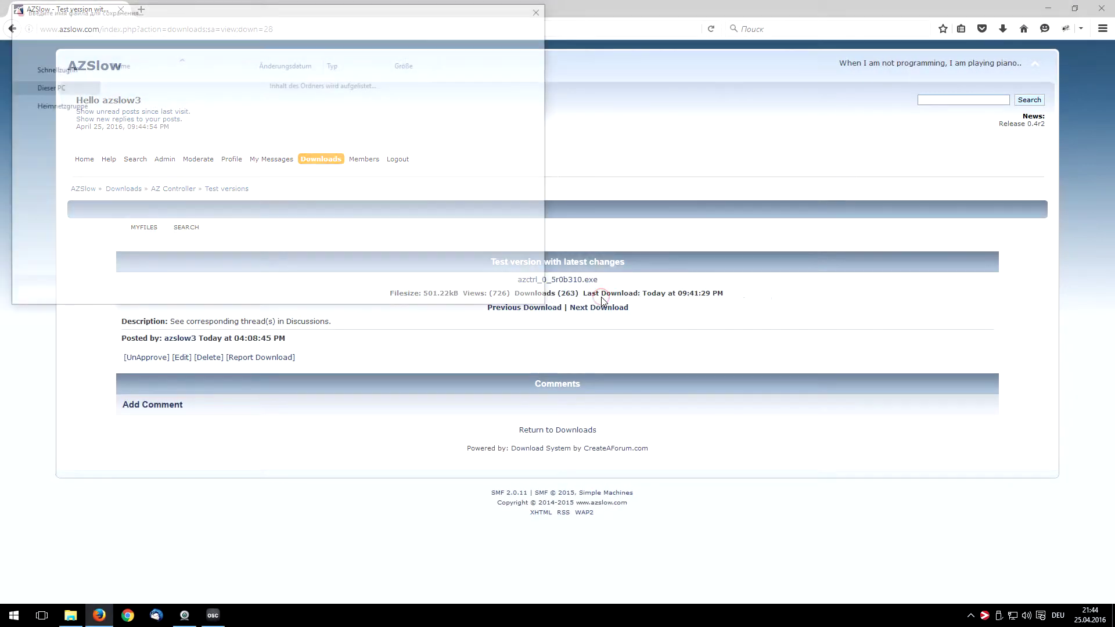
left_click(462, 293)
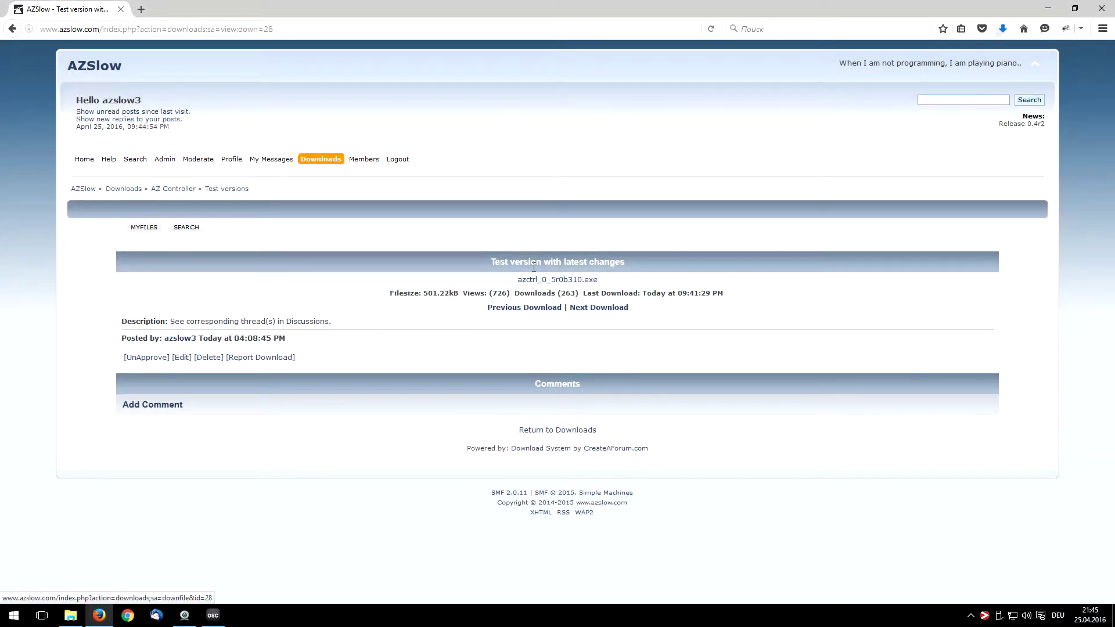
- Run azctrl_0_5r0b310.exe past the Windows warning, accept the licence and close the finished installer
left_click(1003, 29)
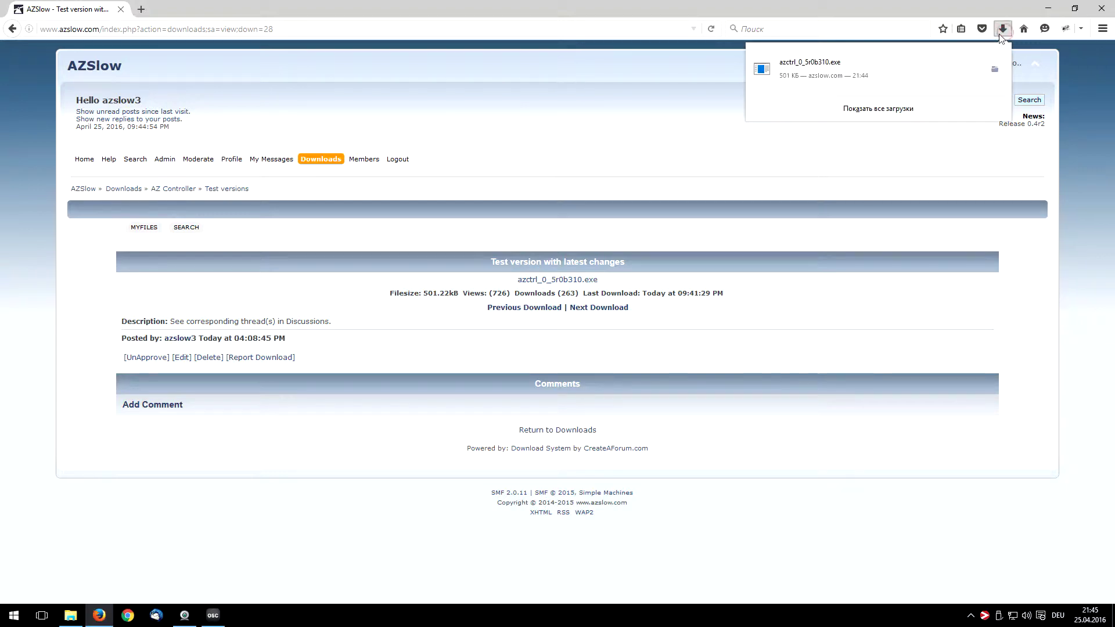
left_click(834, 65)
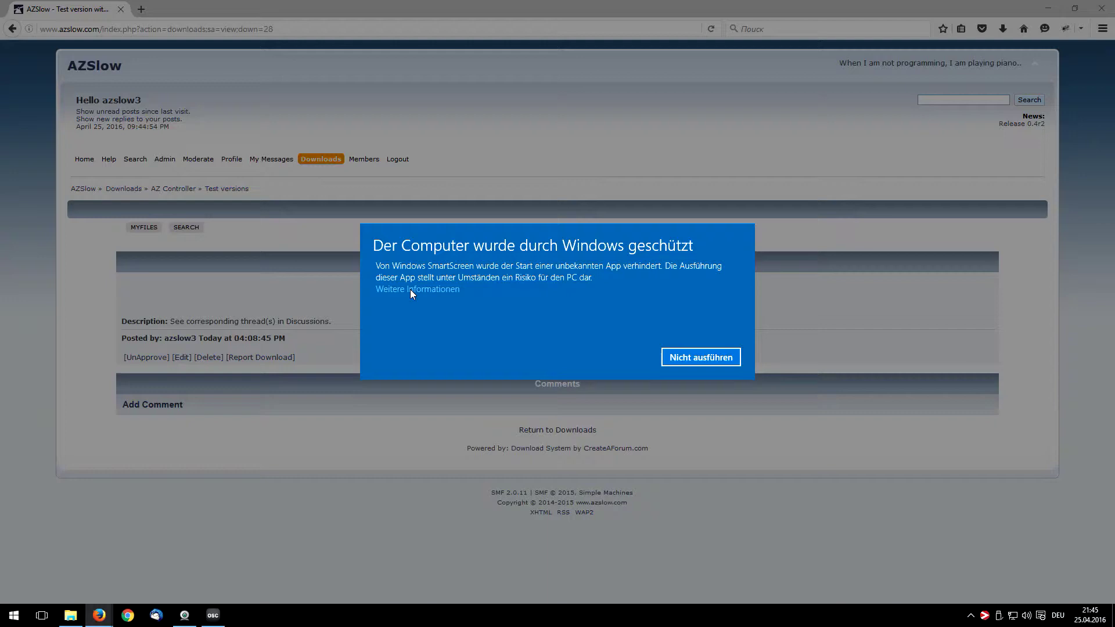
left_click(410, 289)
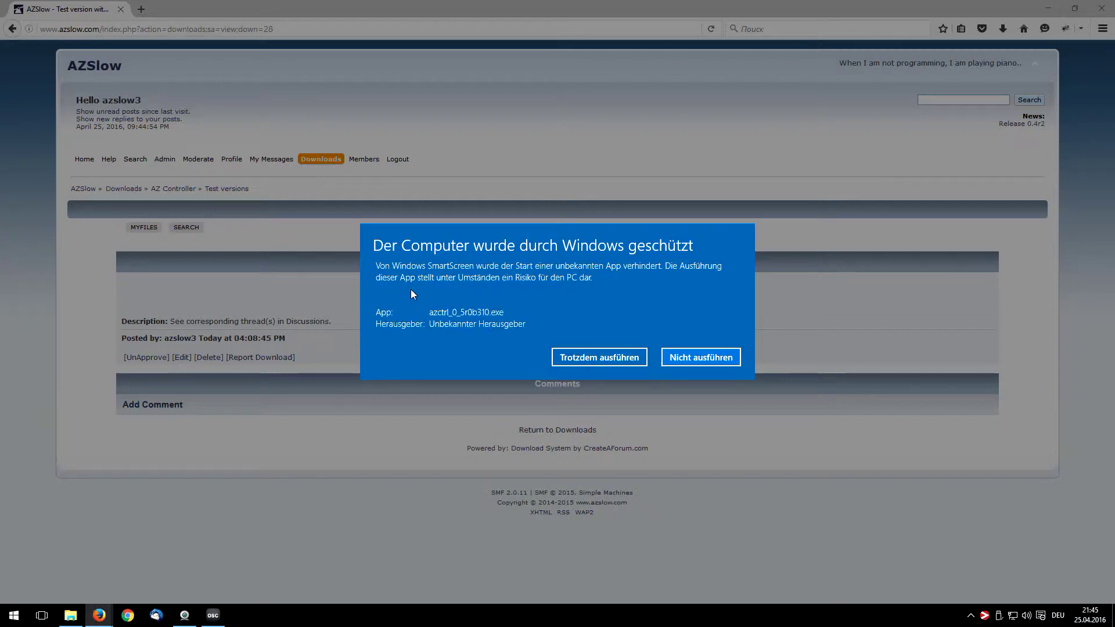
left_click(590, 358)
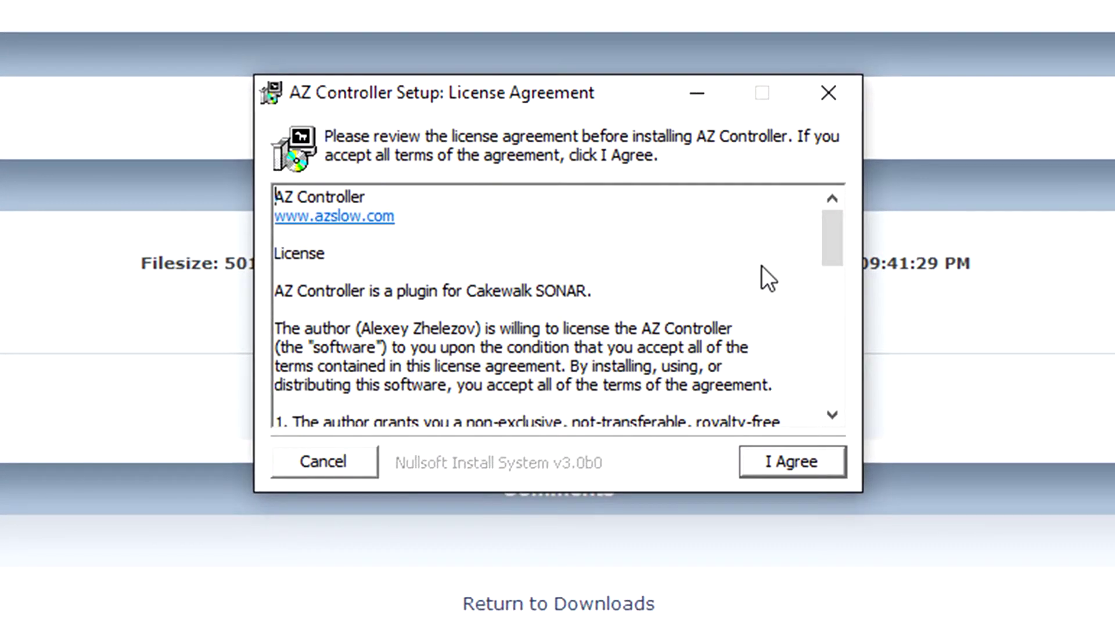
left_click(789, 458)
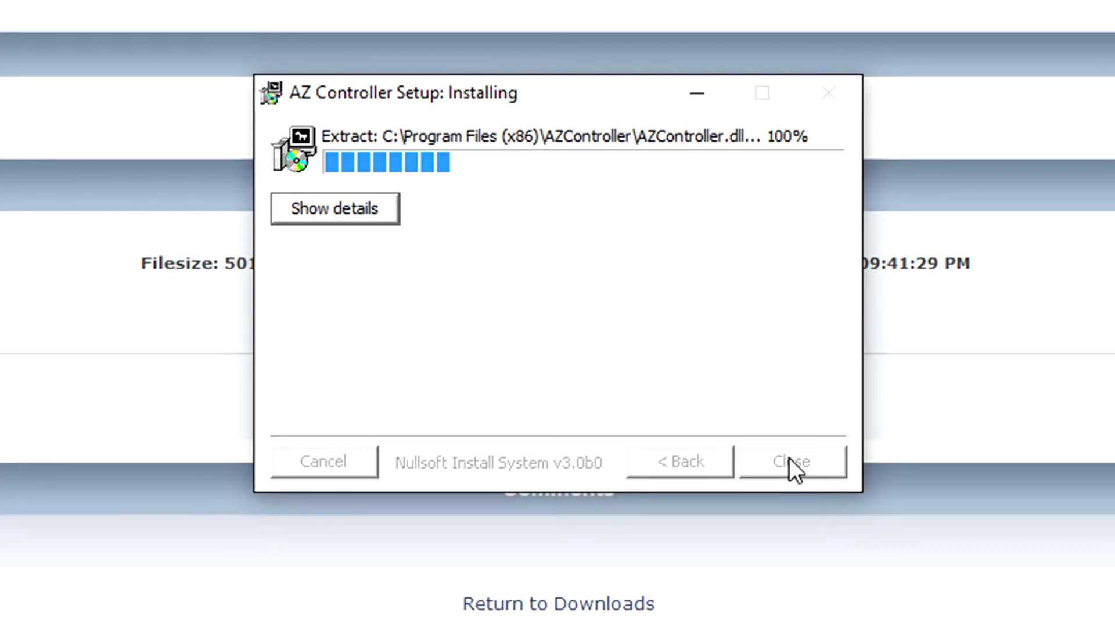
left_click(789, 459)
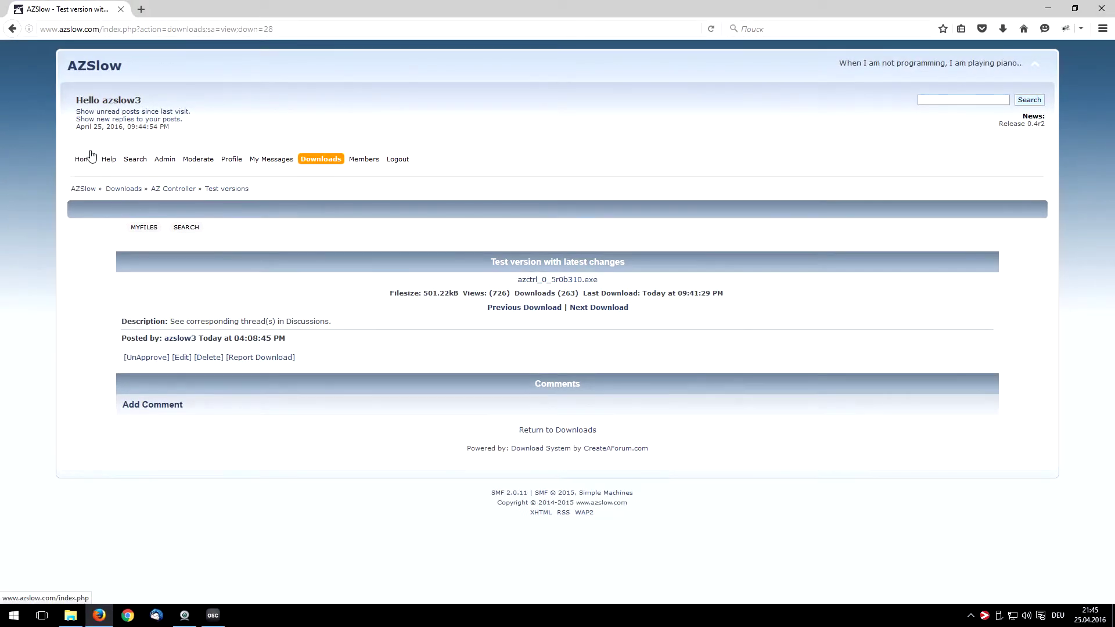
- Open the Presets forum's [AZ] OSC Phone topic and save OSC_Phone_1_0.spp and OSC_Phone_1_0.touchosc
left_click(85, 159)
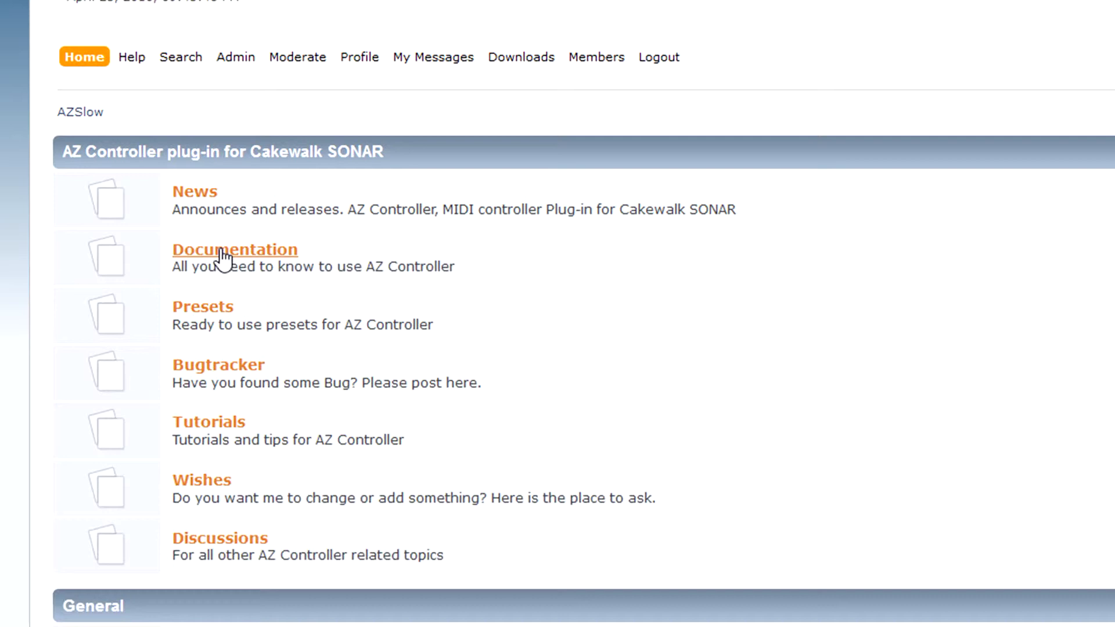
left_click(225, 318)
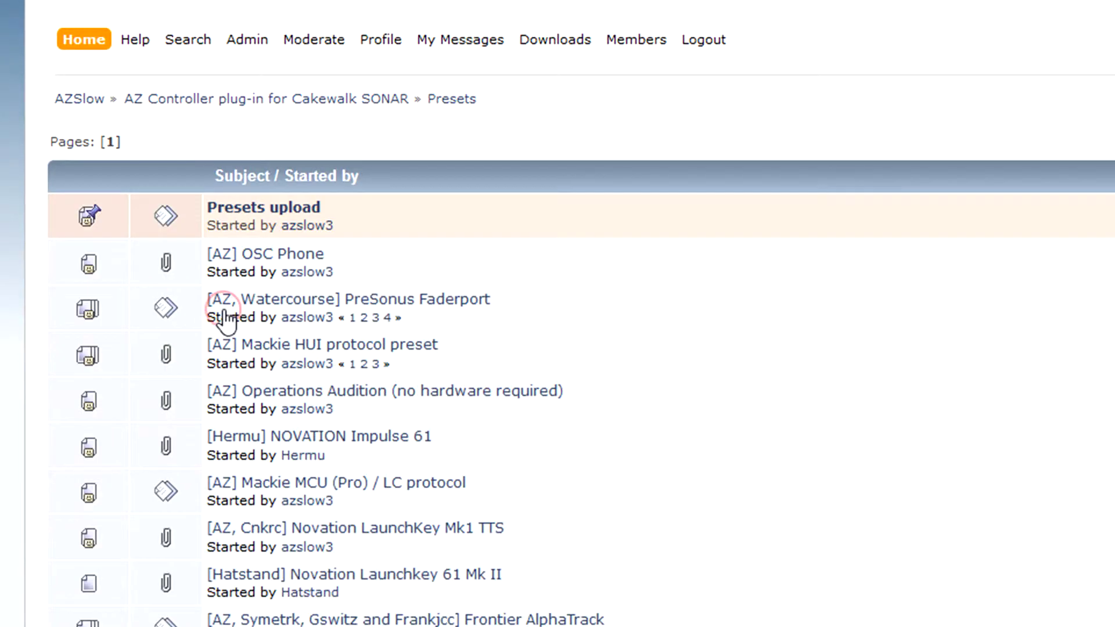
left_click(267, 259)
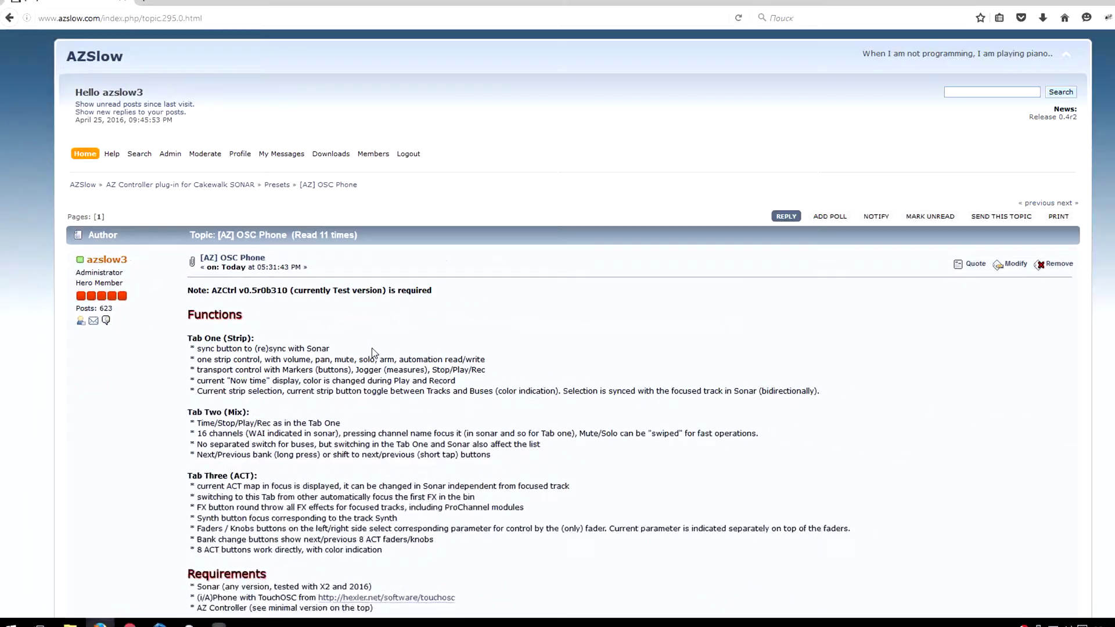
scroll(360, 349, "down", 6)
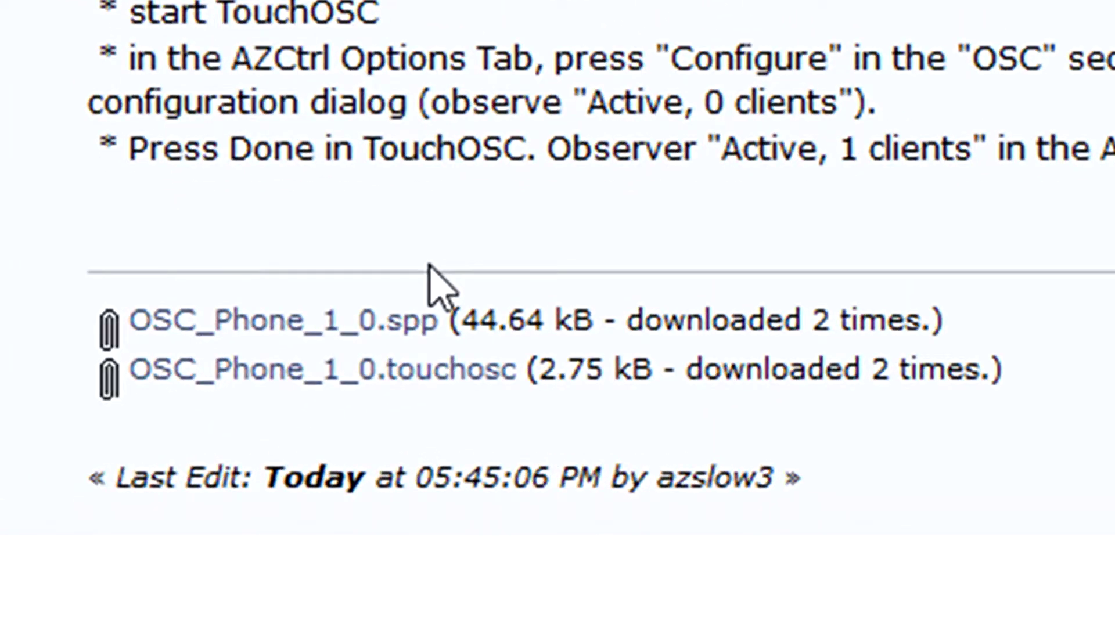
left_click(354, 323)
left_click(378, 383)
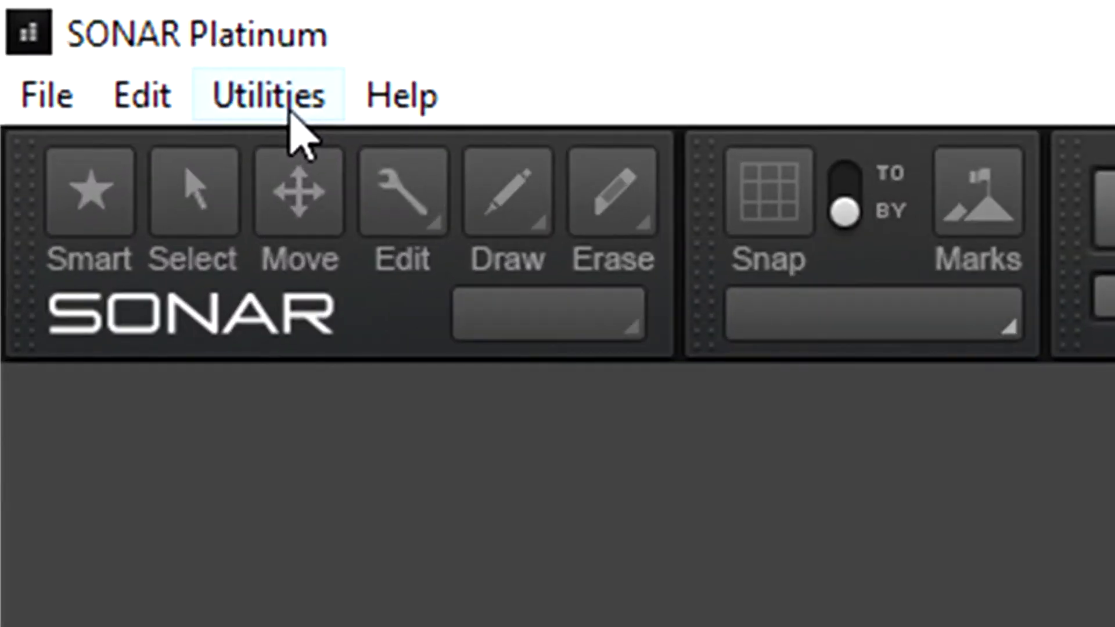
- In Preferences > Control Surfaces, add AZ Controller with Input and Output Port set to None
left_click(169, 102)
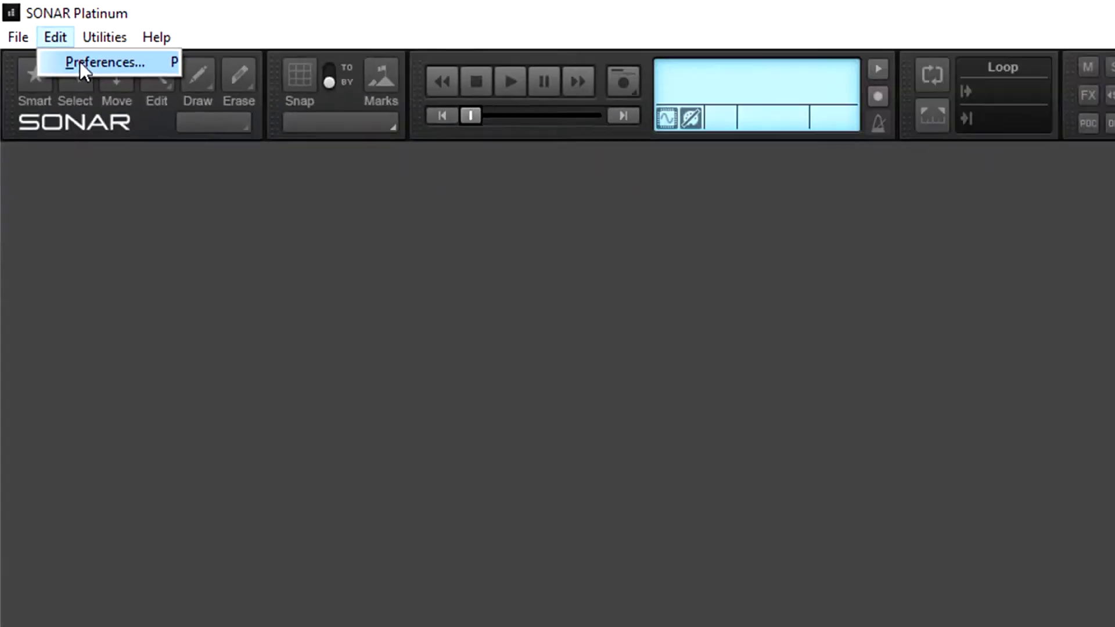
left_click(204, 158)
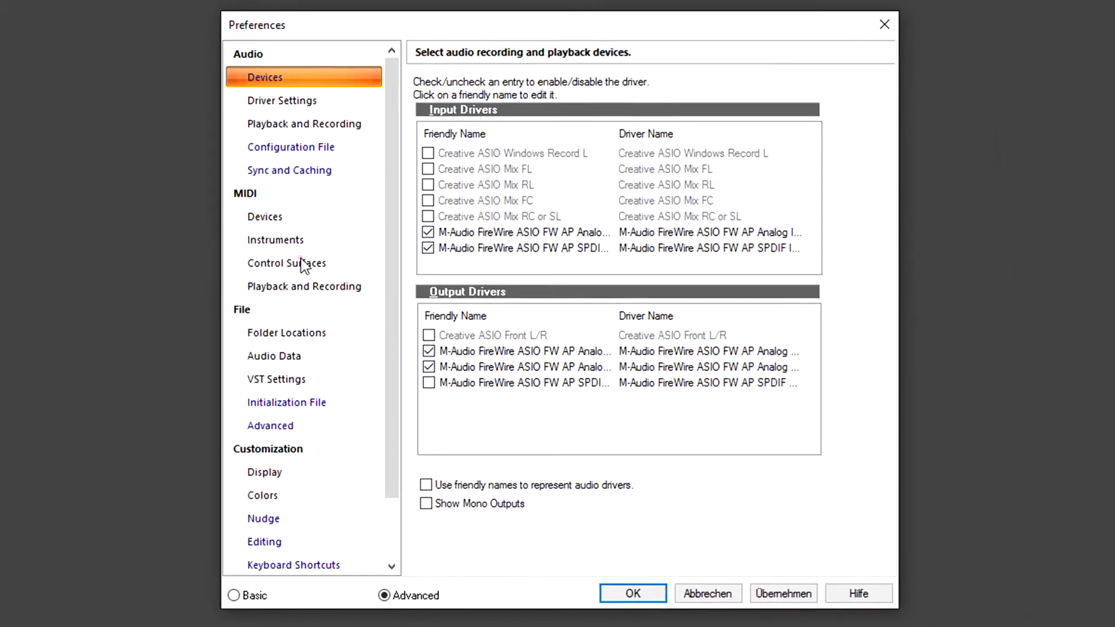
left_click(301, 261)
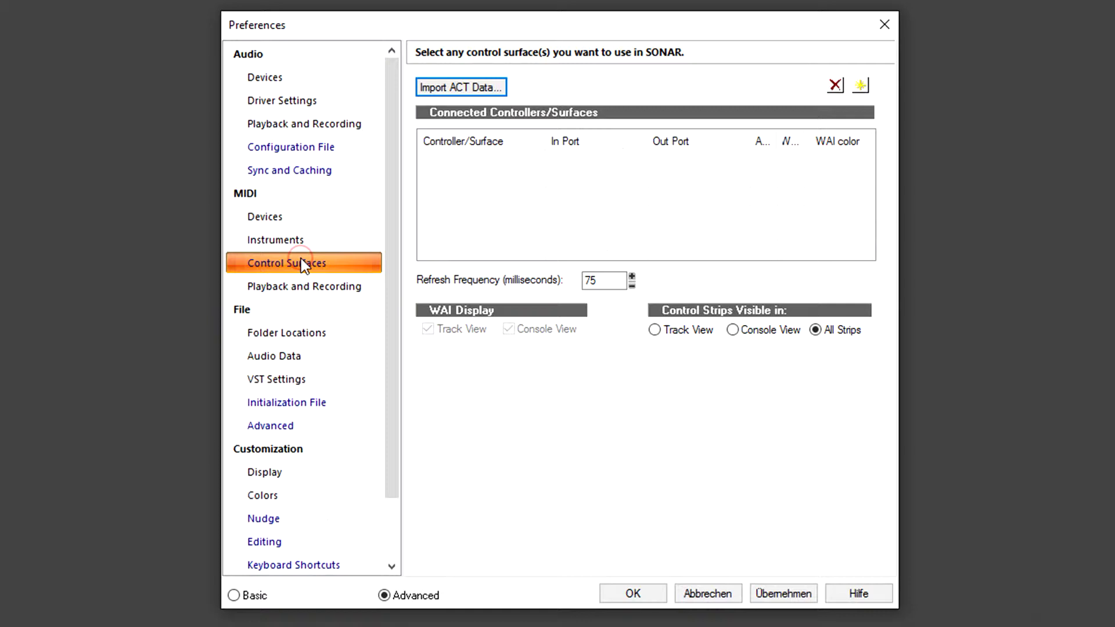
left_click(859, 87)
left_click(563, 285)
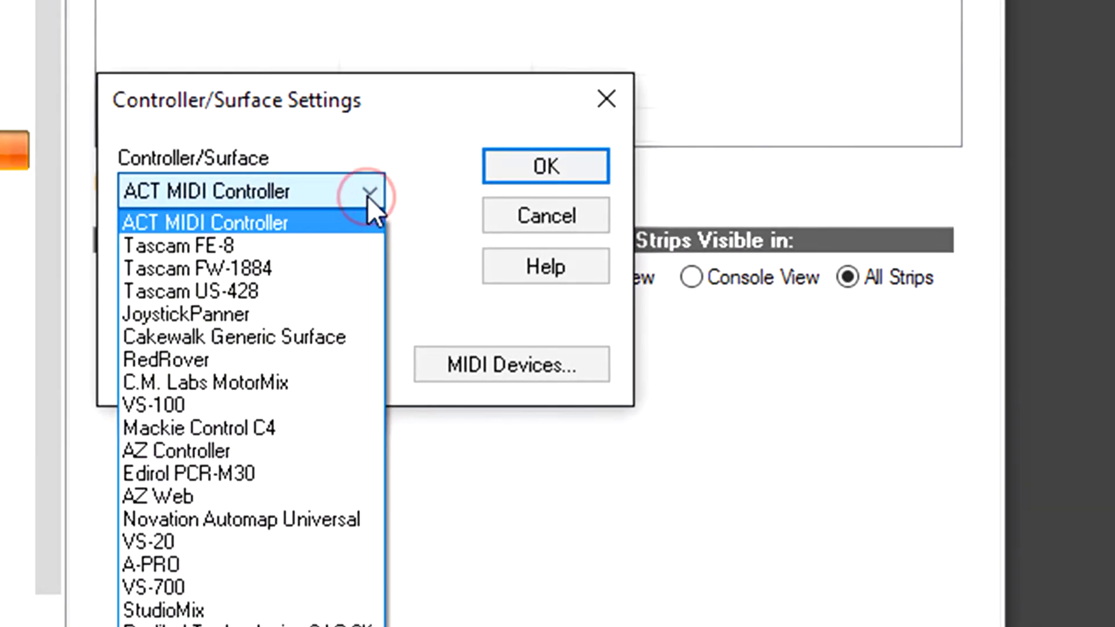
left_click(262, 451)
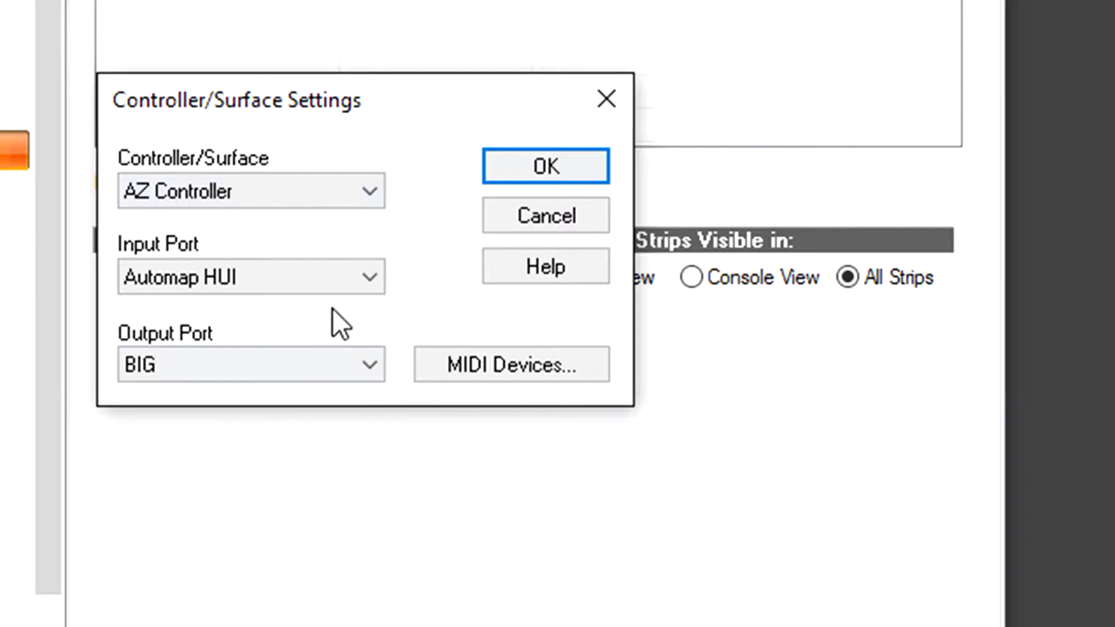
left_click(341, 270)
left_click(313, 308)
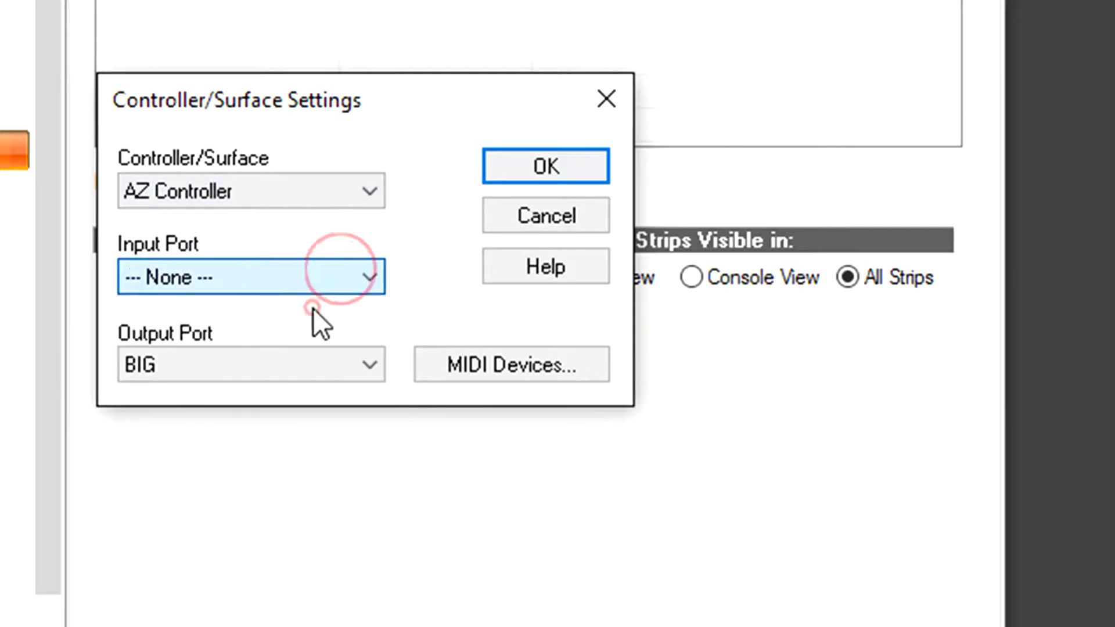
left_click(312, 368)
left_click(308, 399)
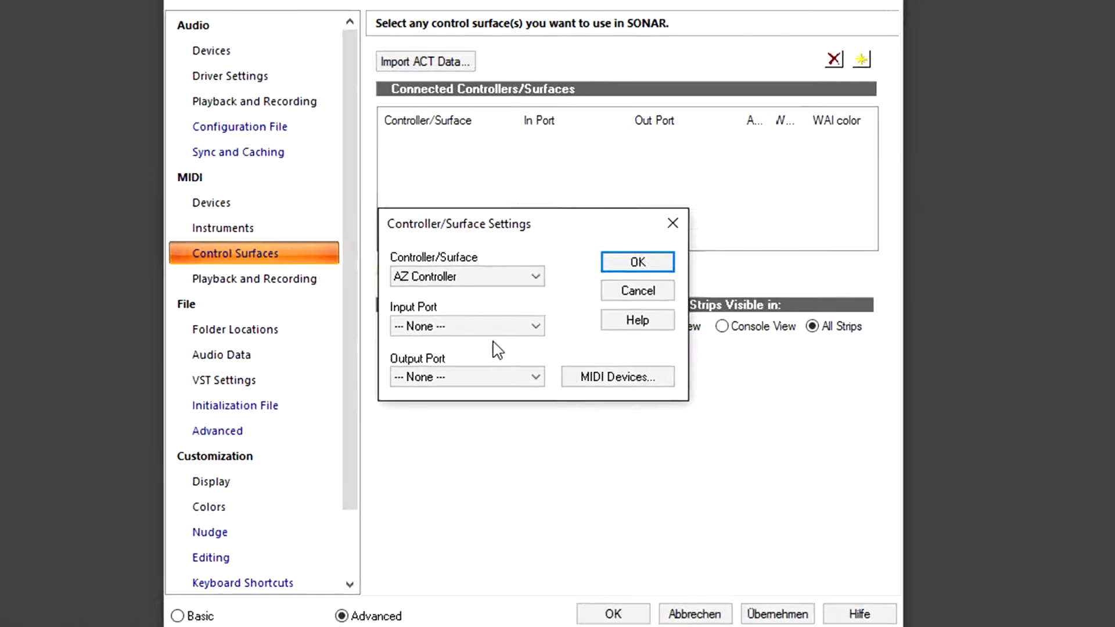
key("Return")
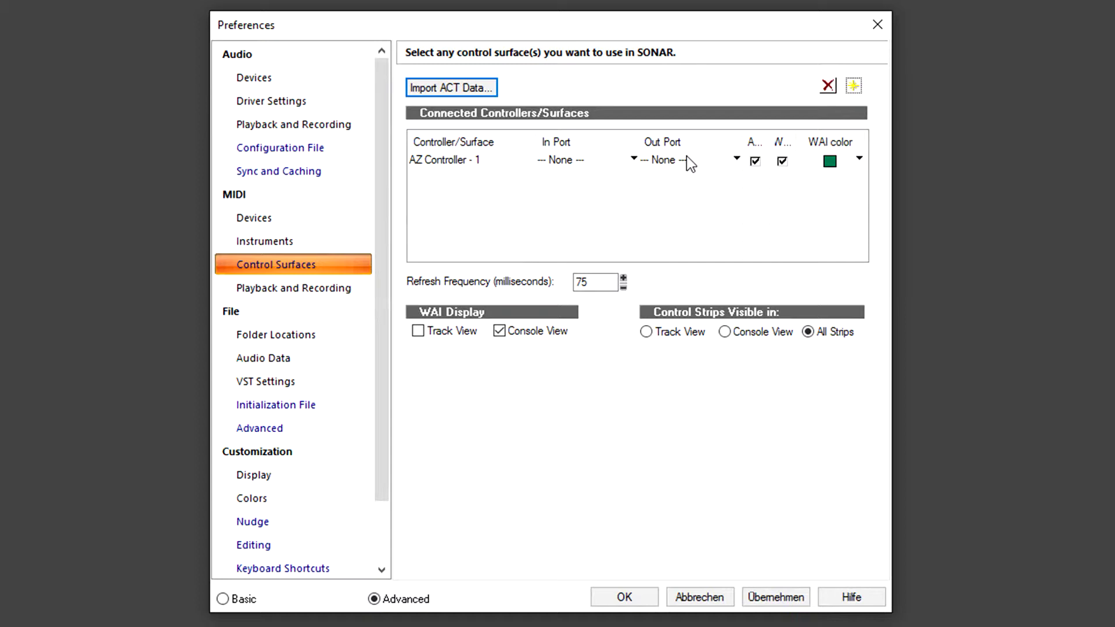
- Keep the AZ Controller surface's input port at None and apply the preferences
left_click(625, 162)
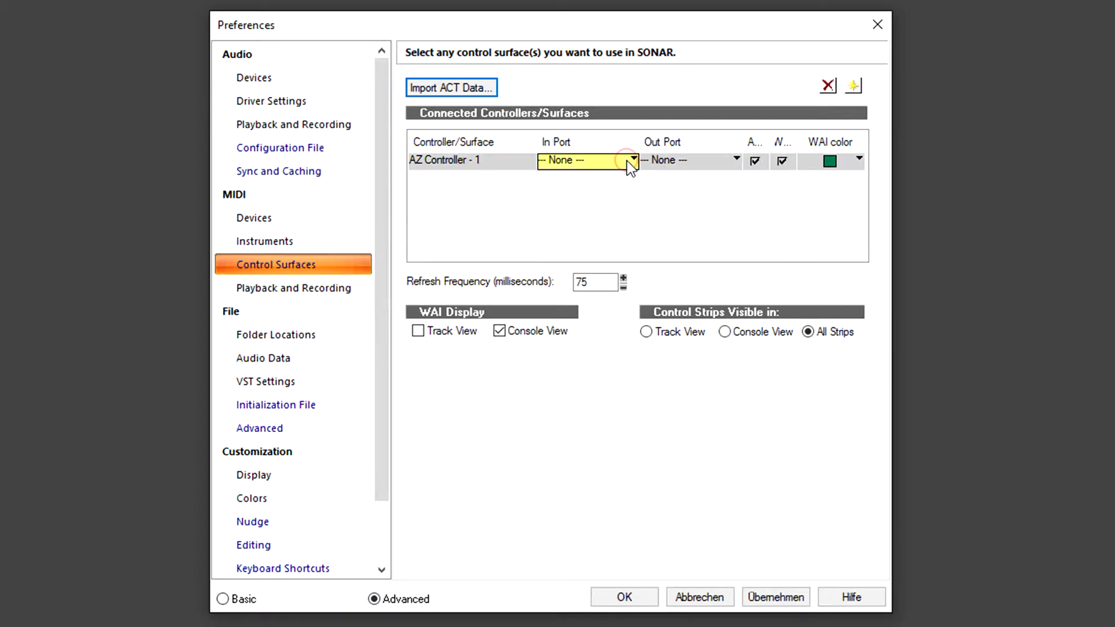
left_click(634, 158)
left_click(622, 137)
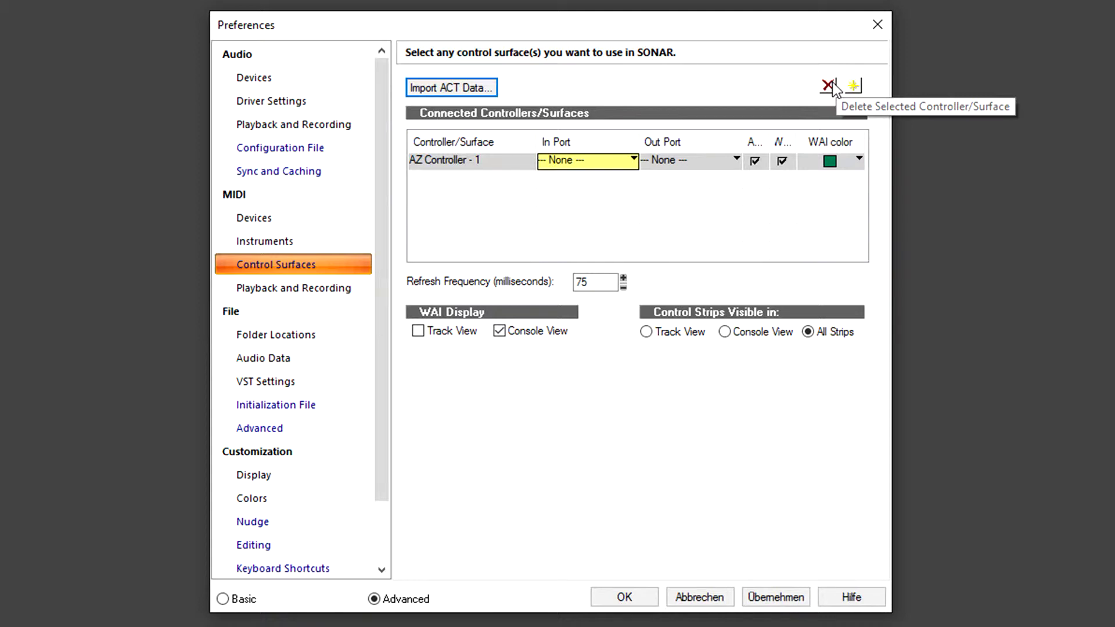
left_click(625, 599)
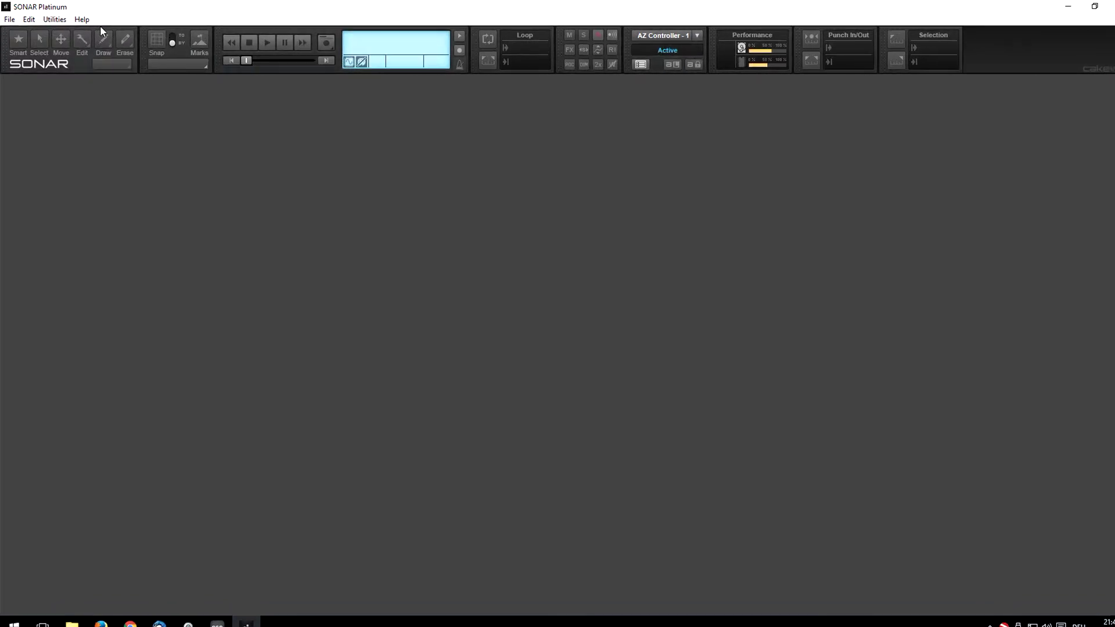
- In the Cakewalk Plug-in Manager, import OSC_Phone_1_0.spp for the AZ Controller control surface
left_click(56, 19)
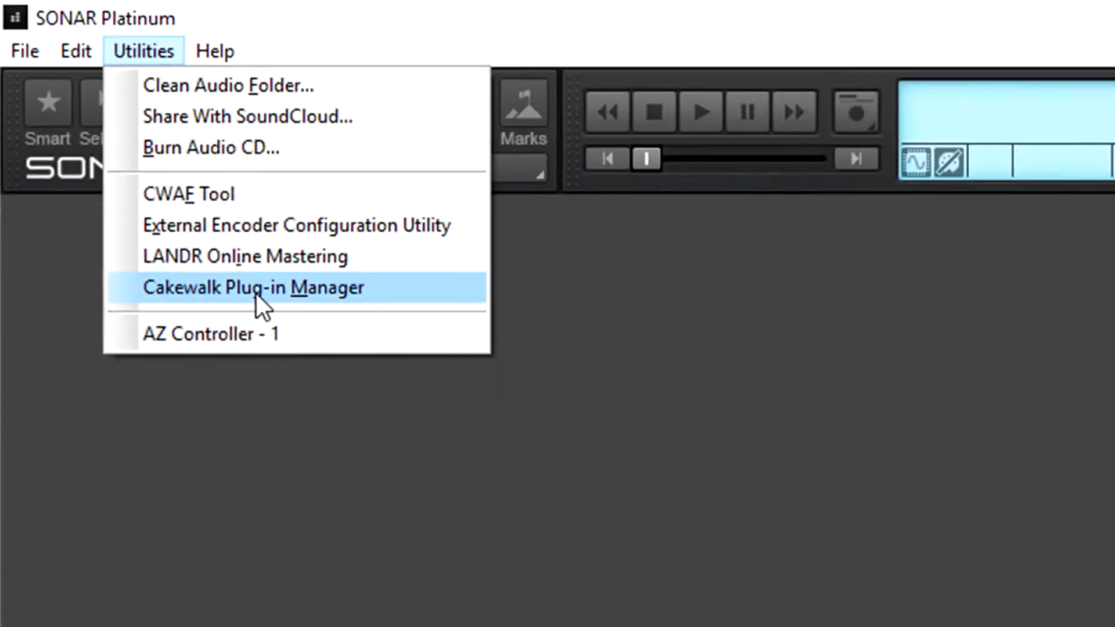
left_click(415, 465)
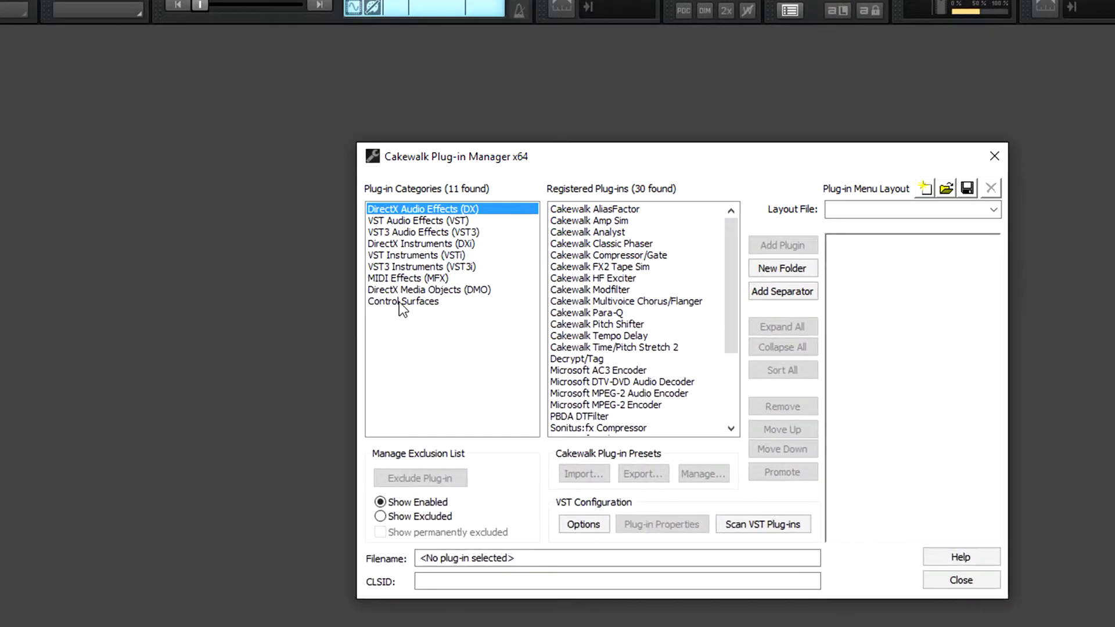
left_click(497, 336)
left_click(409, 134)
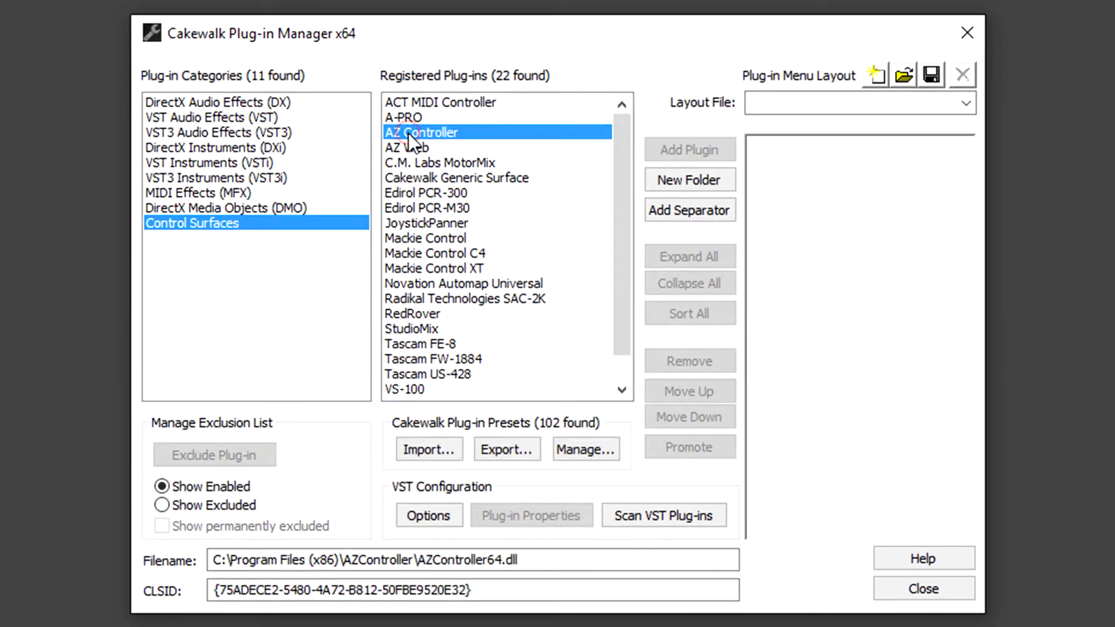
left_click(417, 447)
left_click(448, 50)
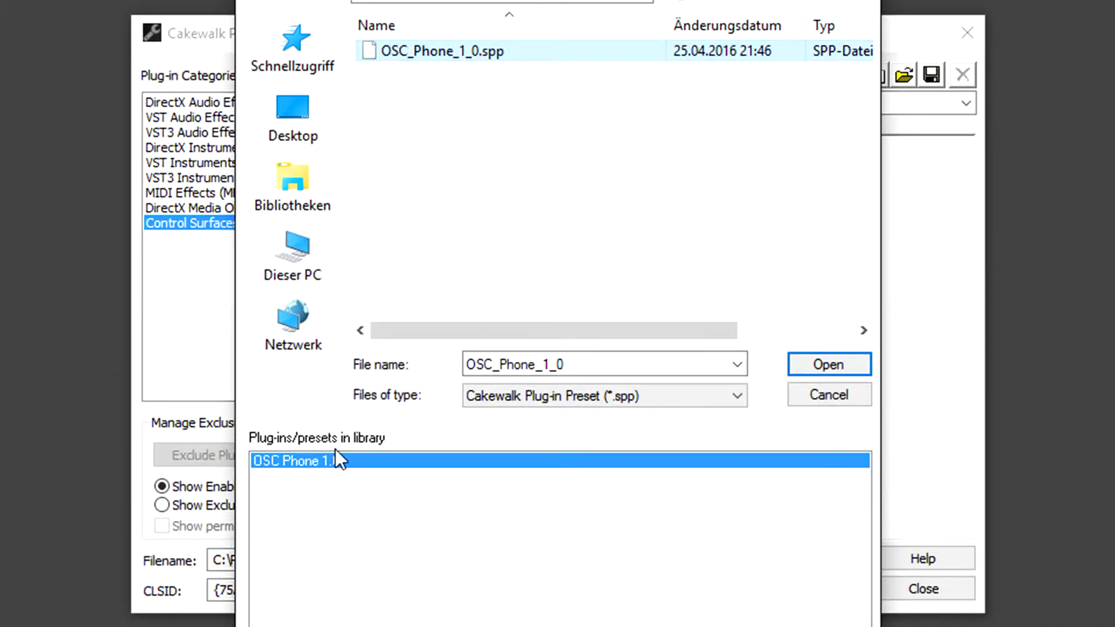
left_click(845, 359)
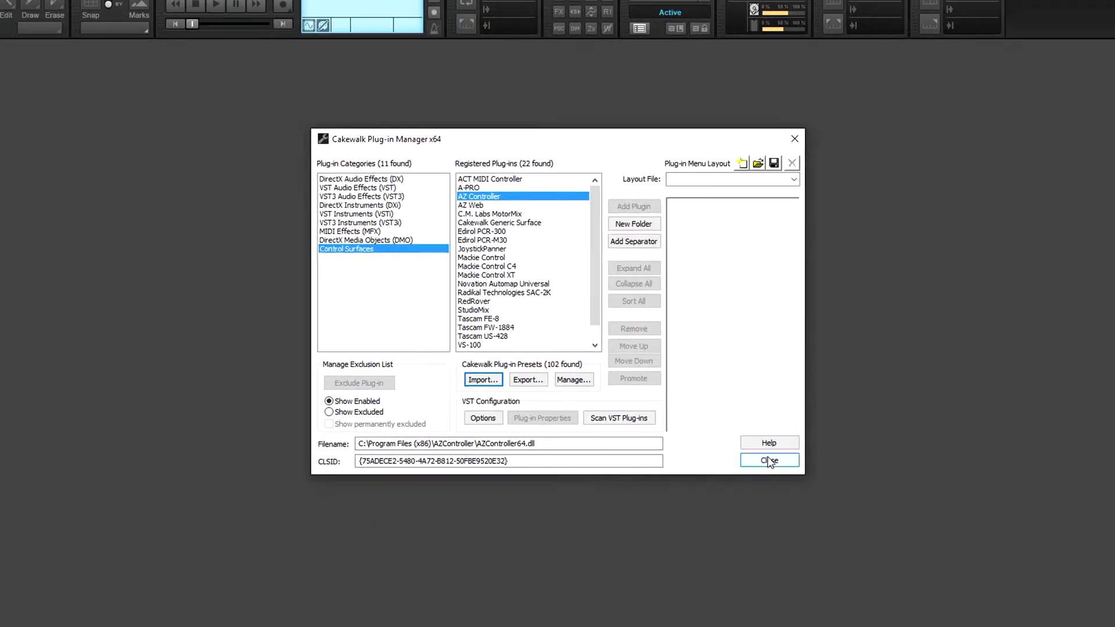
- Close the Plug-in Manager, open the AZ Controller - 1 properties and select the OSC Phone 1.0 preset
left_click(768, 461)
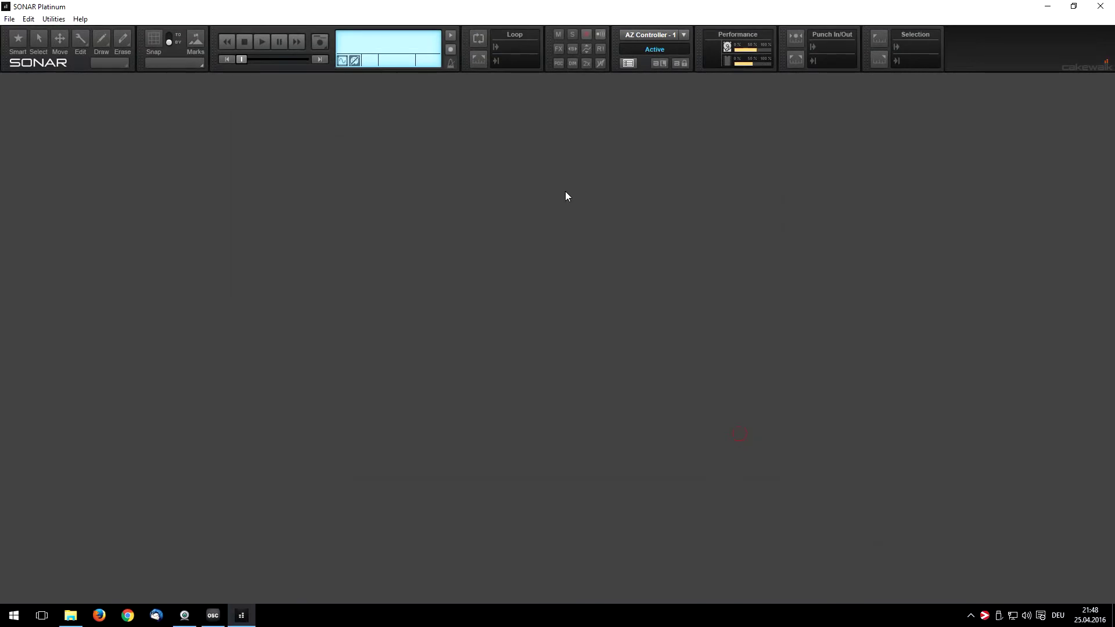
left_click(628, 64)
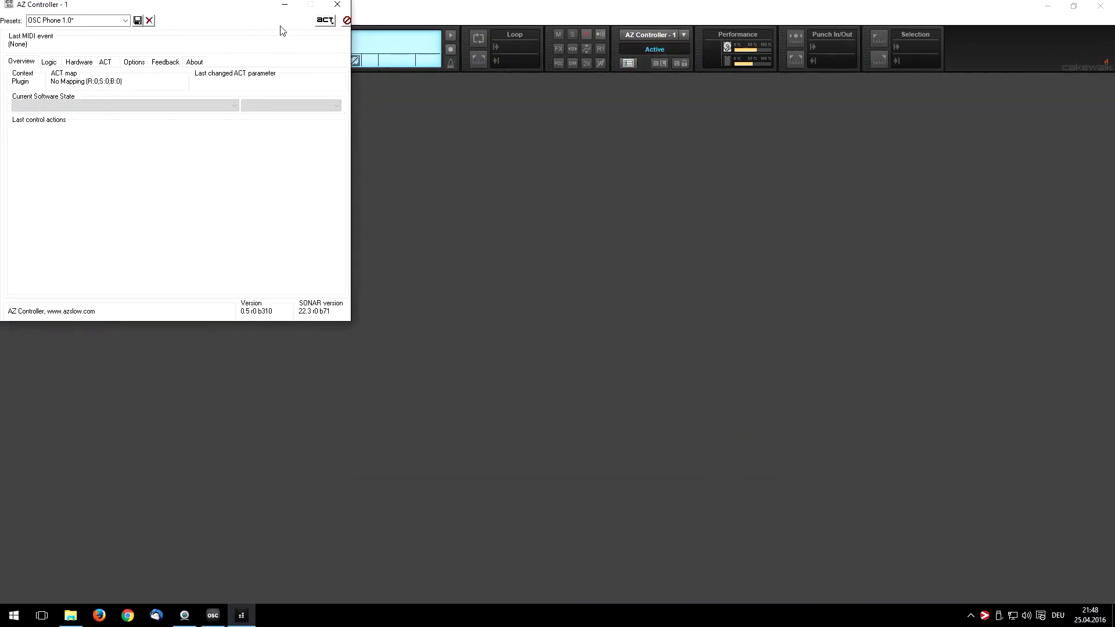
left_click_drag(266, 5, 496, 318)
left_click(474, 65)
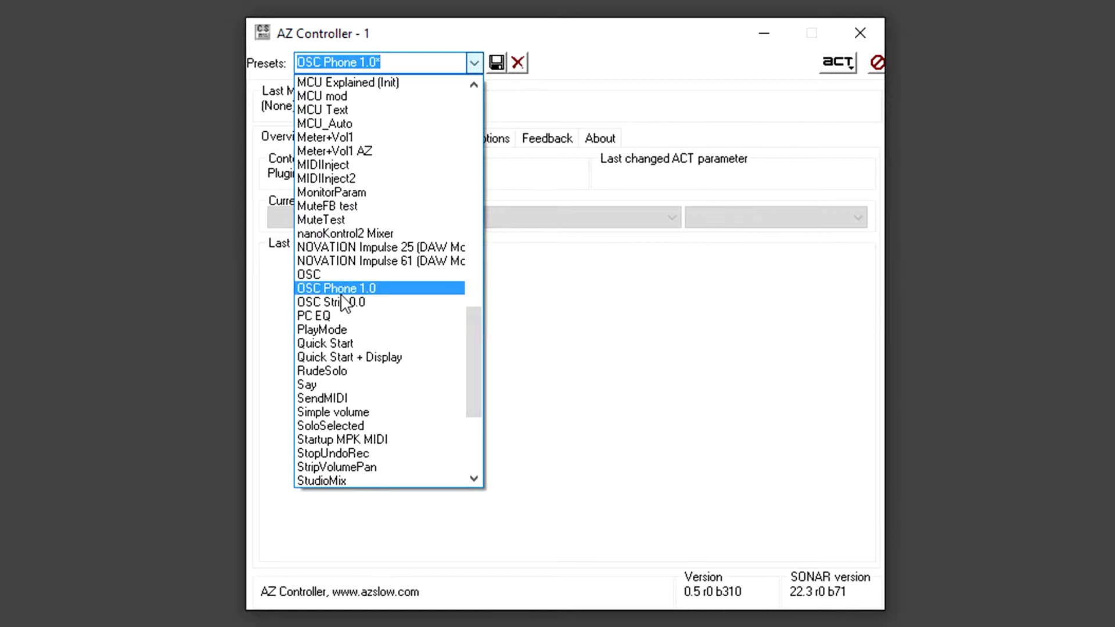
left_click(376, 287)
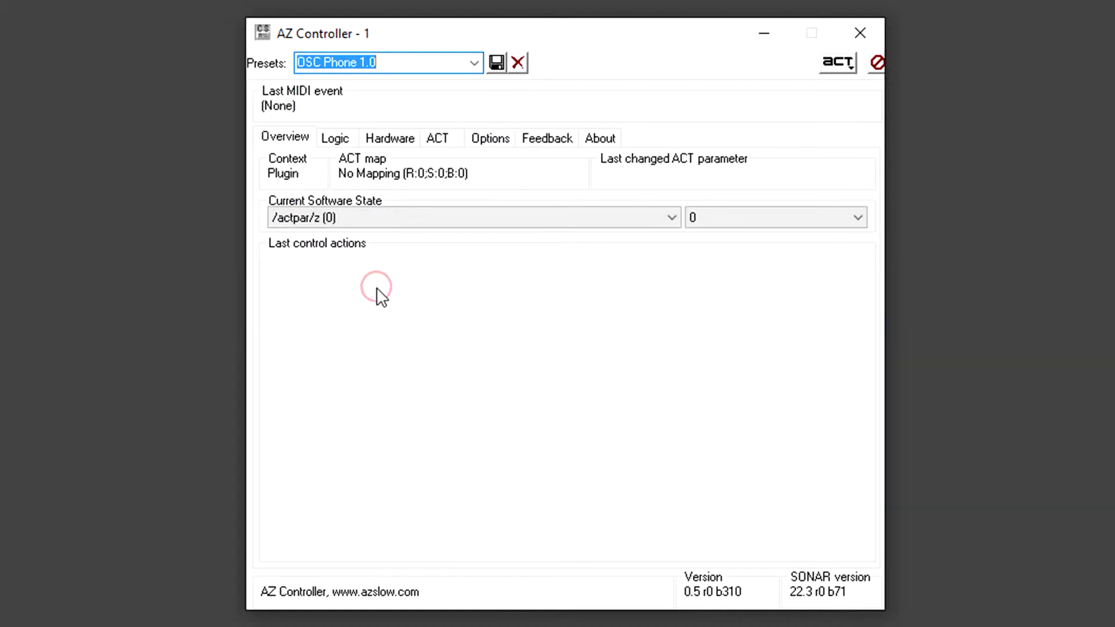
- Switch the AZ Controller - 1 panel to its Options tab
left_click(487, 142)
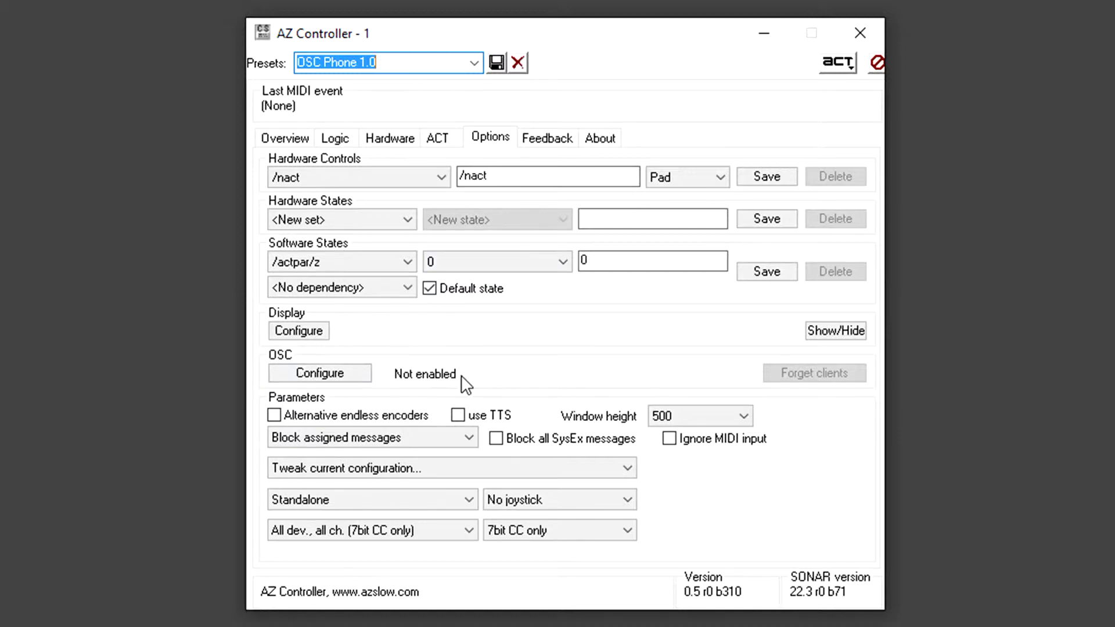
- In the OSC configuration dialog, tick Enabled for server port 8000 and clients port 9000
left_click(320, 374)
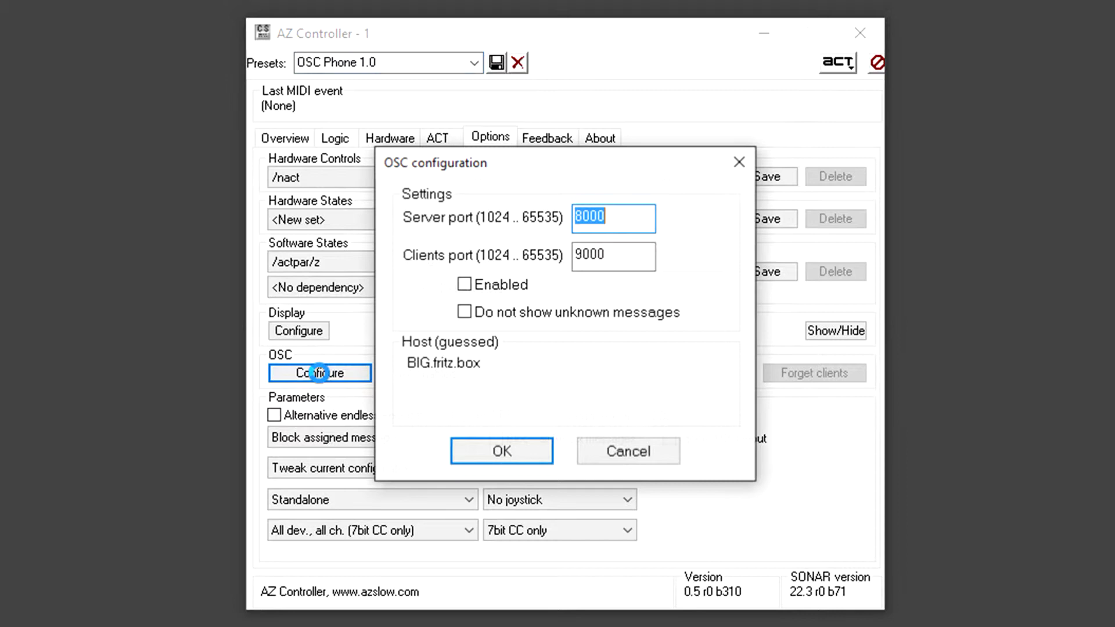
left_click(464, 285)
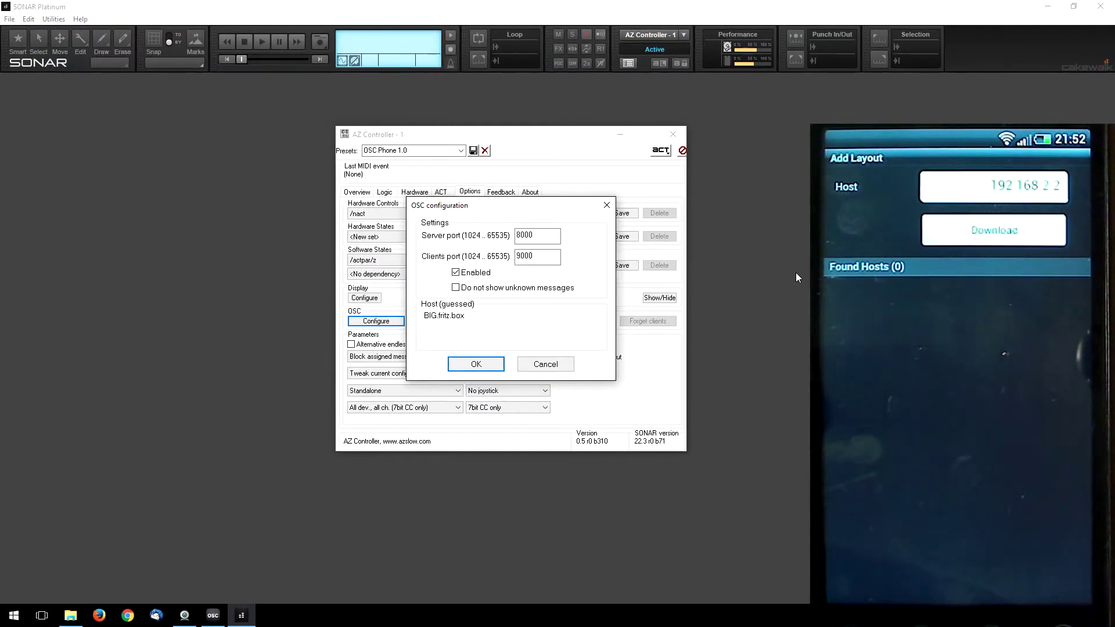
- Bring up TouchOSC Editor and open OSC_Phone_1_0.touchosc from the Tests folder
left_click(213, 619)
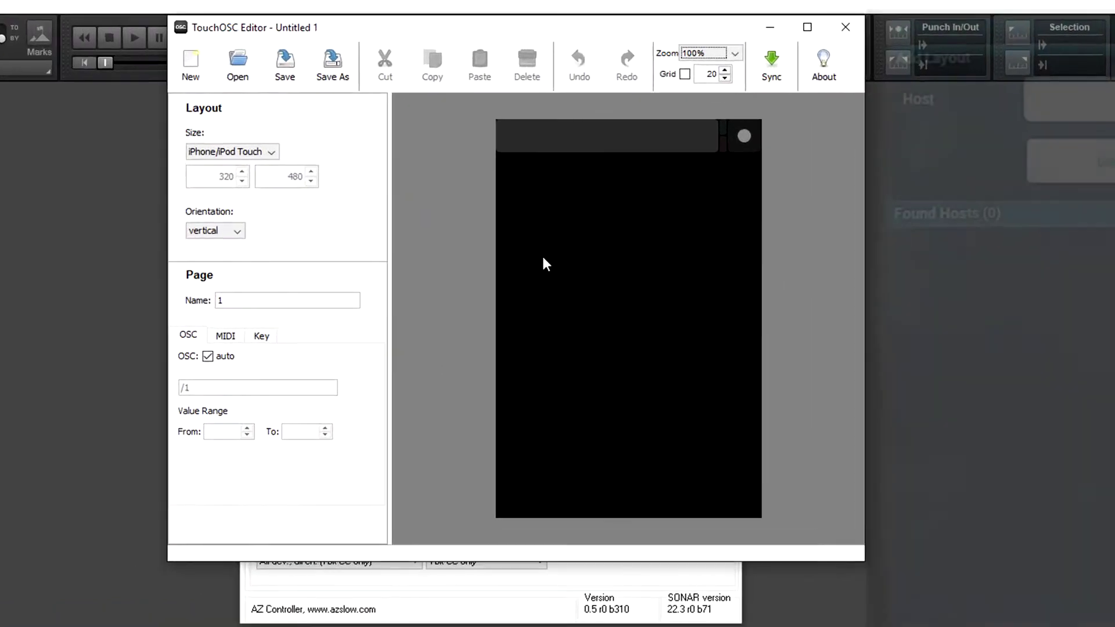
left_click(239, 69)
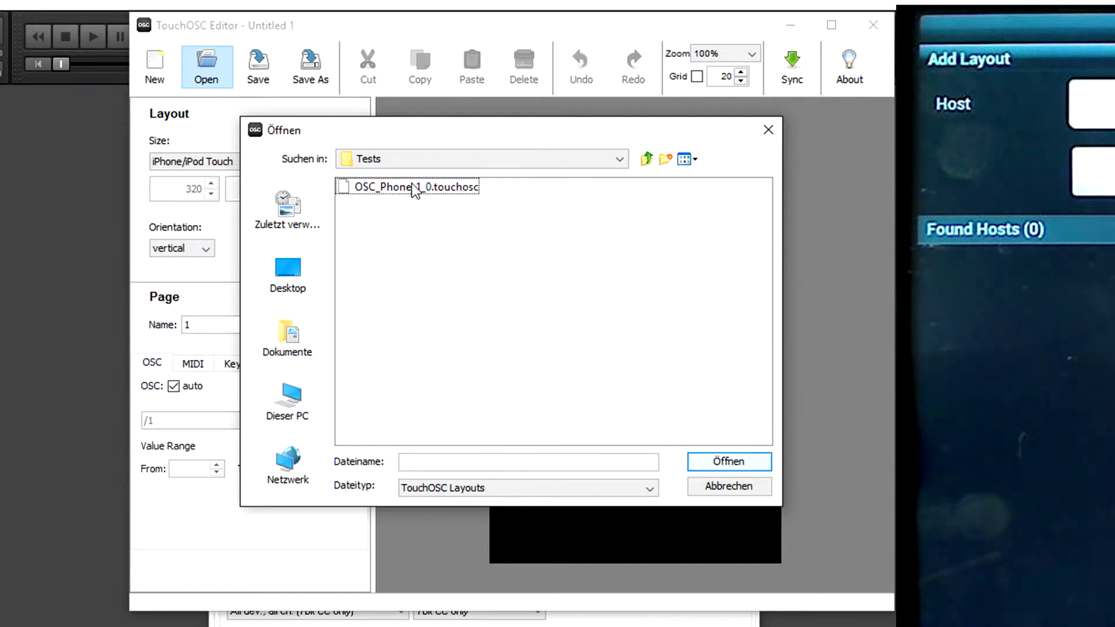
left_click(414, 190)
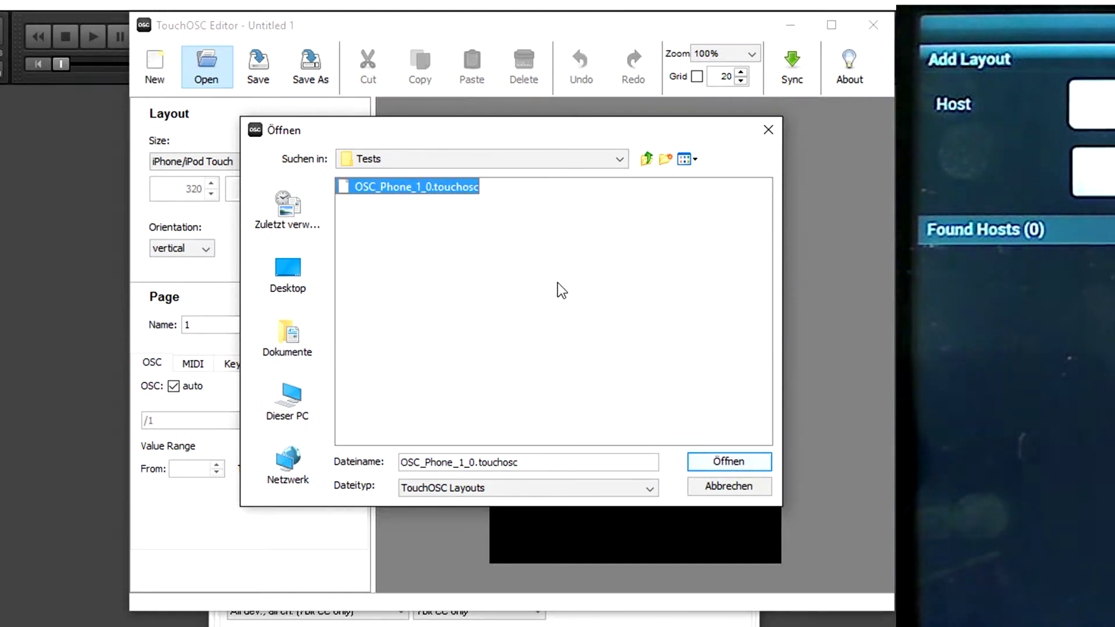
left_click(748, 464)
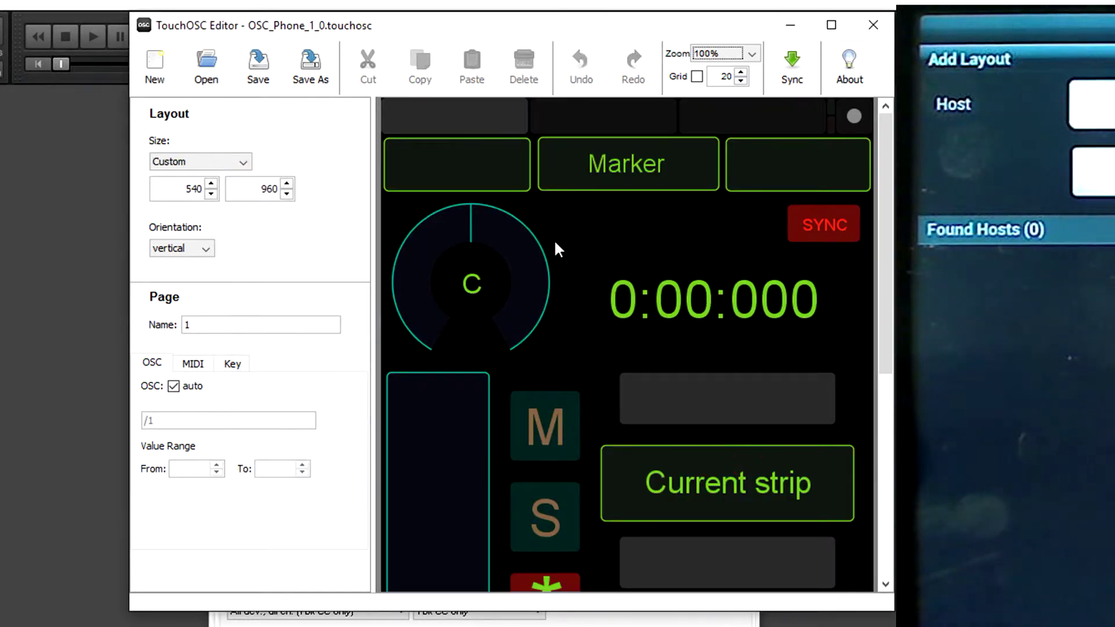
- Sync the OSC_Phone_1_0 layout to the phone's TouchOSC, then stop the sync
left_click(791, 85)
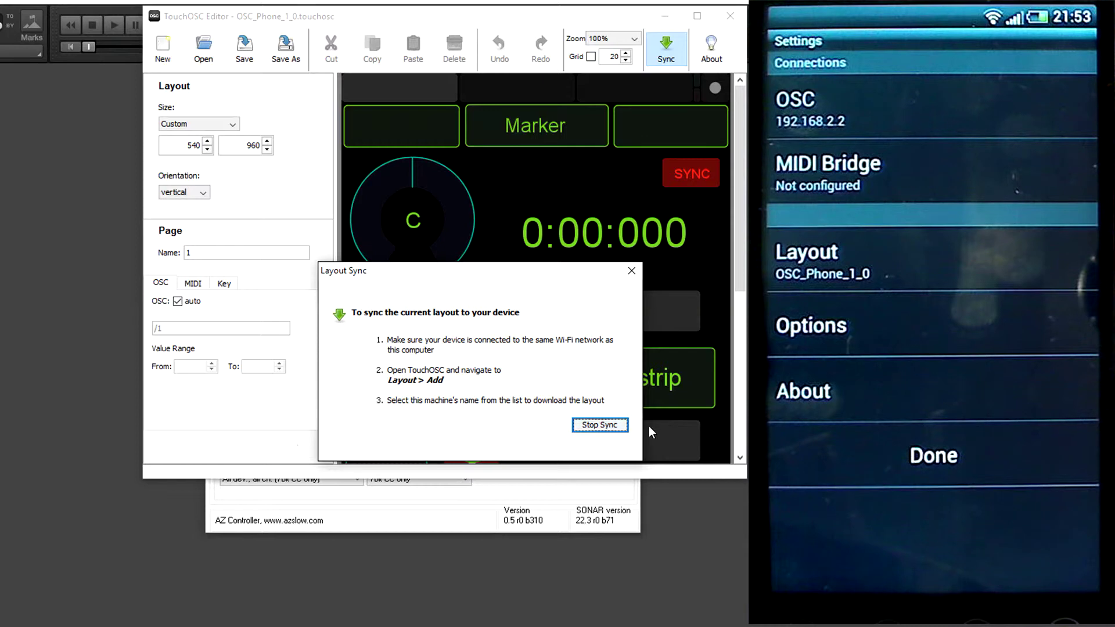
left_click(598, 427)
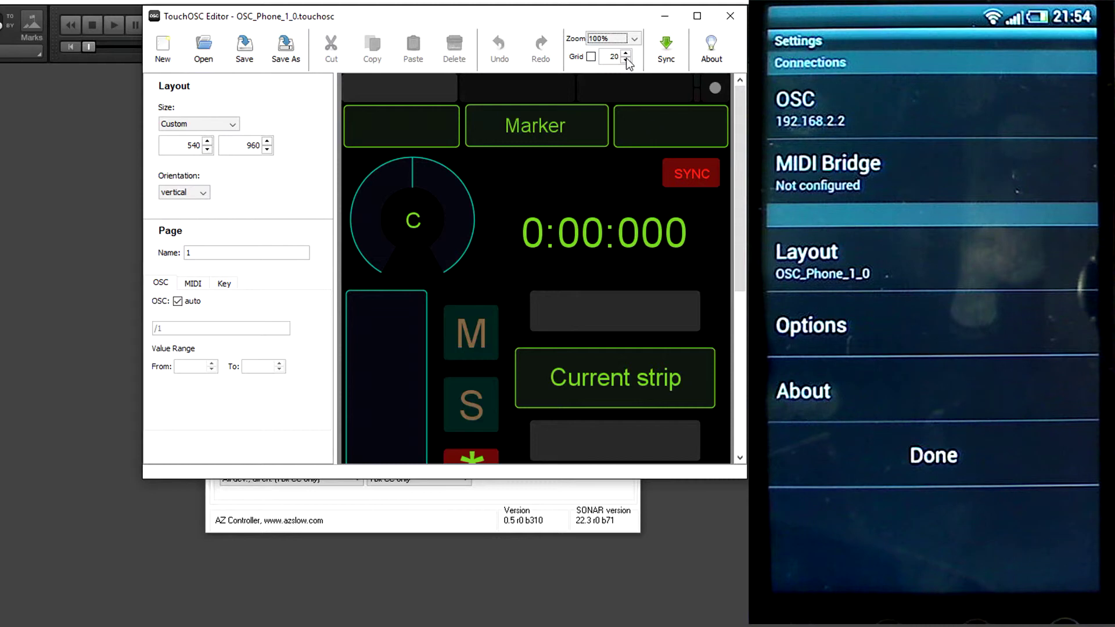
- Zoom the layout to 75% and inspect the previous-strip and Current strip labels
left_click(635, 38)
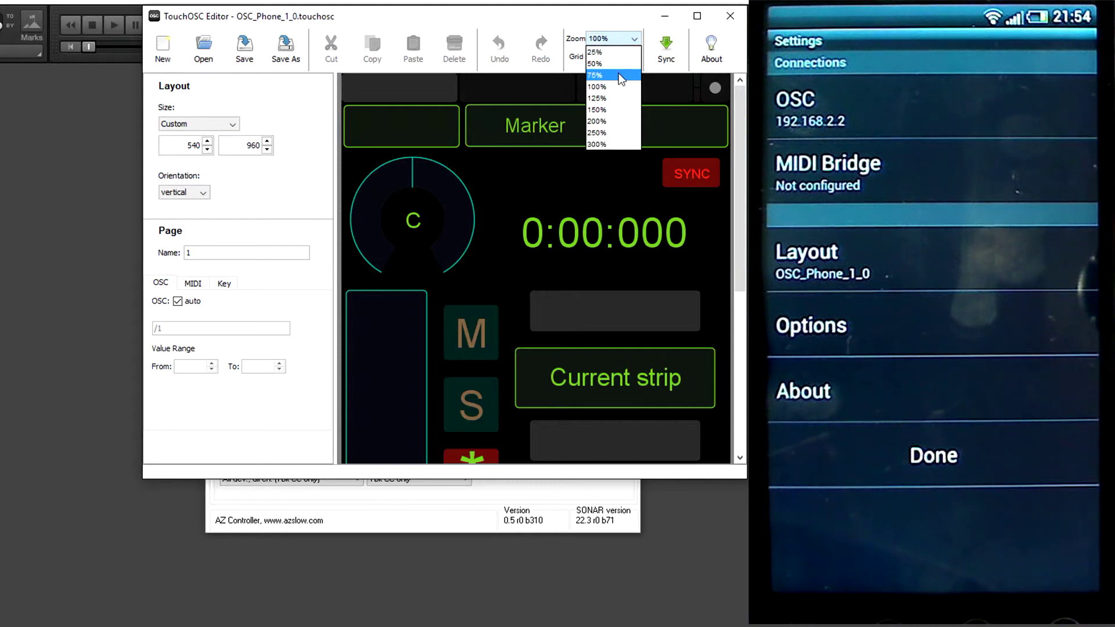
left_click(619, 74)
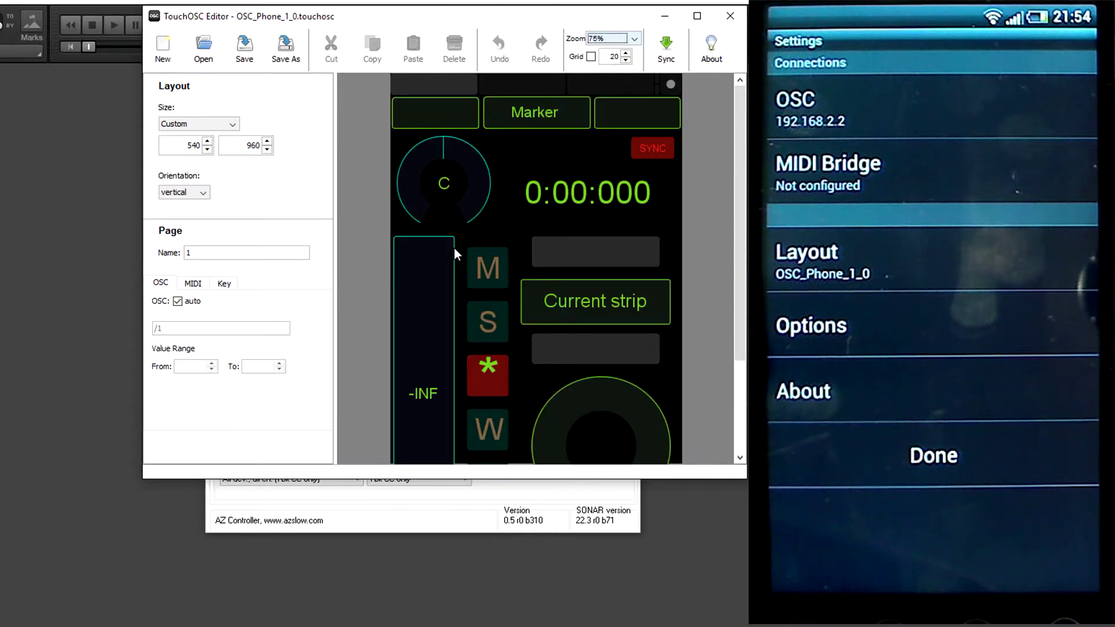
left_click(584, 253)
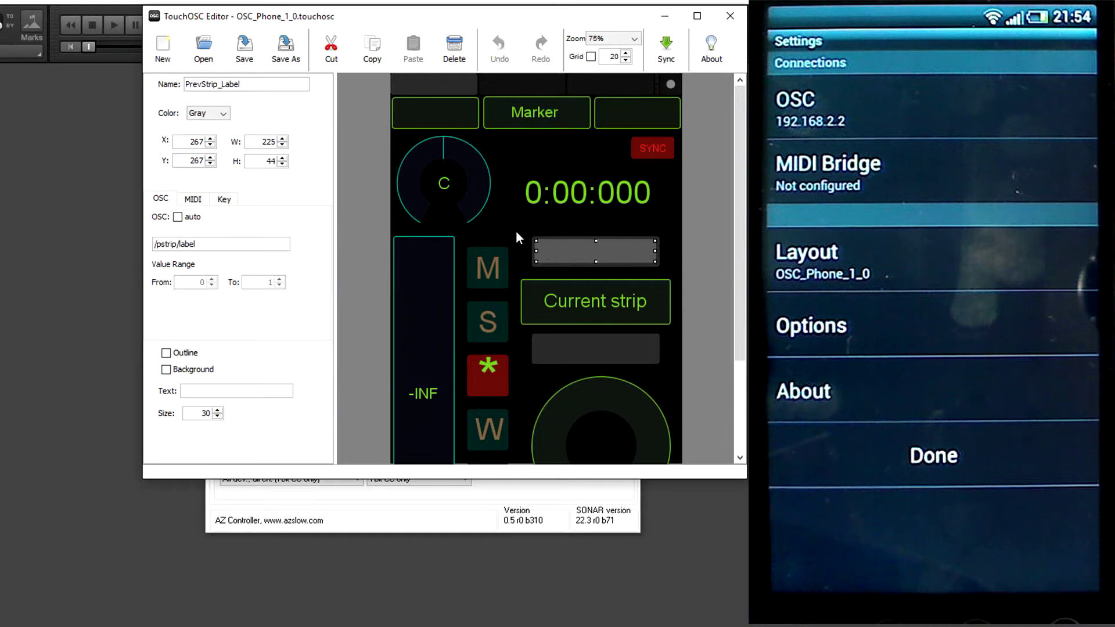
left_click(603, 301)
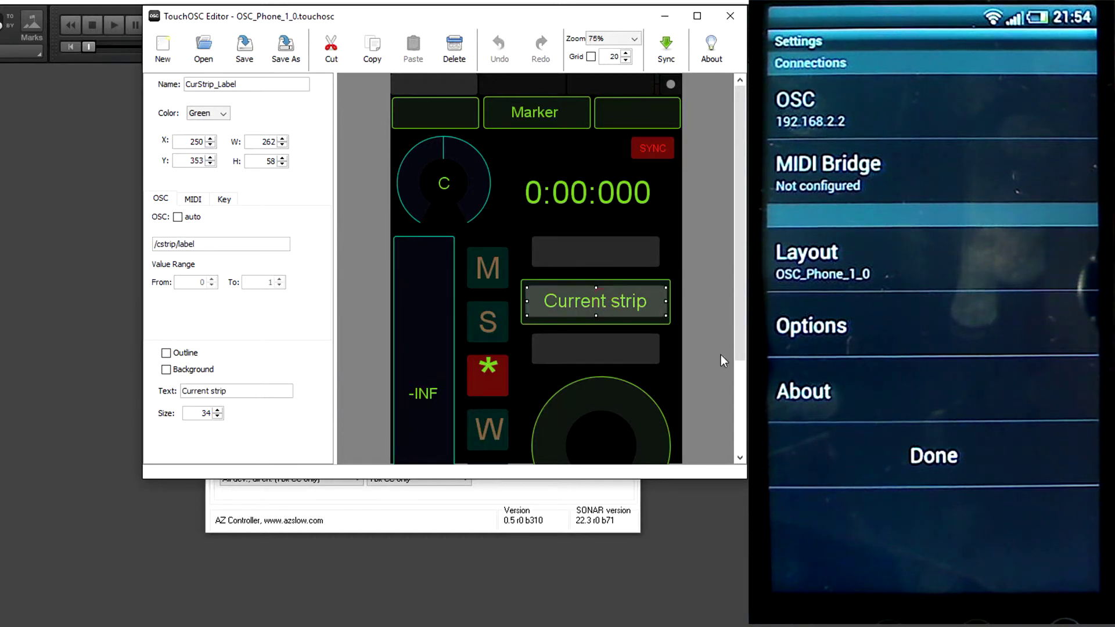
- Inspect the strip volume fader, the C pan label and the SYNC label
left_click_drag(740, 356, 739, 416)
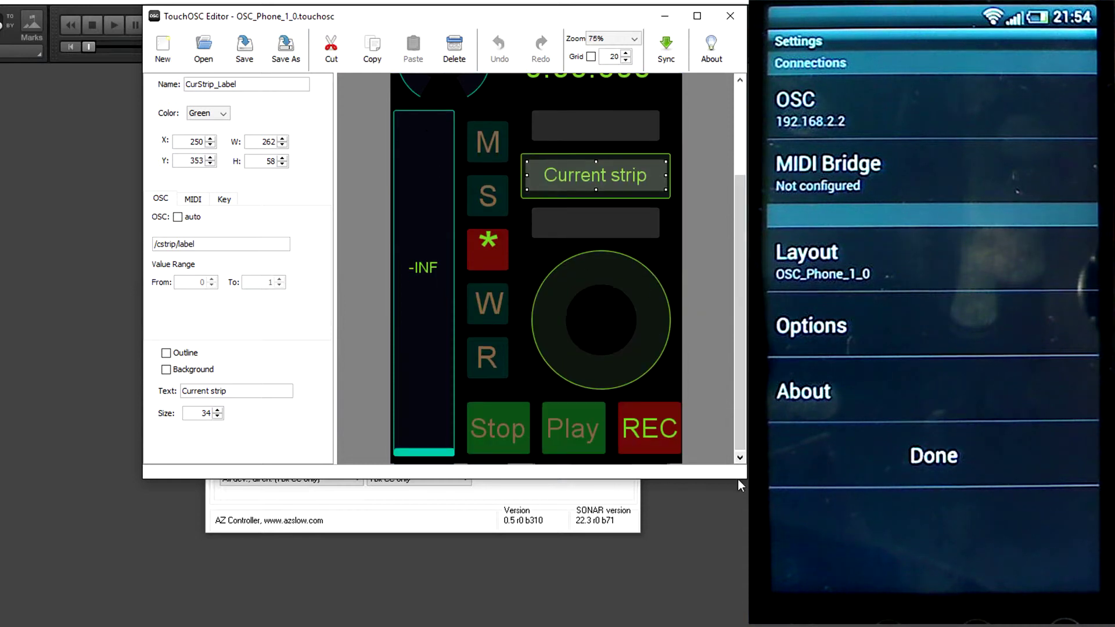
left_click_drag(746, 479, 749, 625)
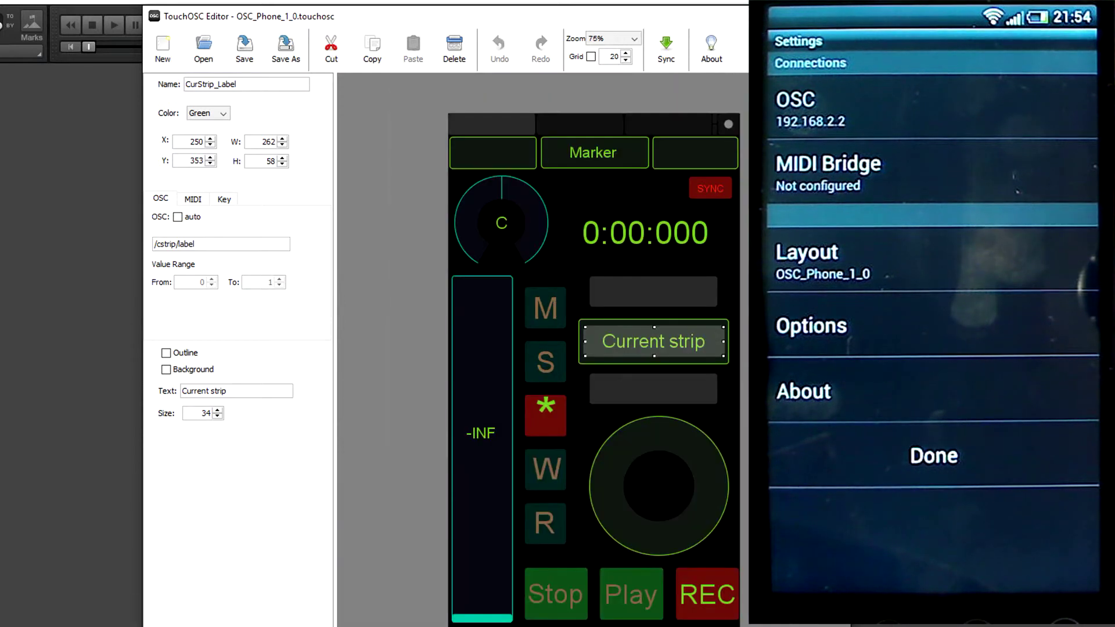
left_click(478, 332)
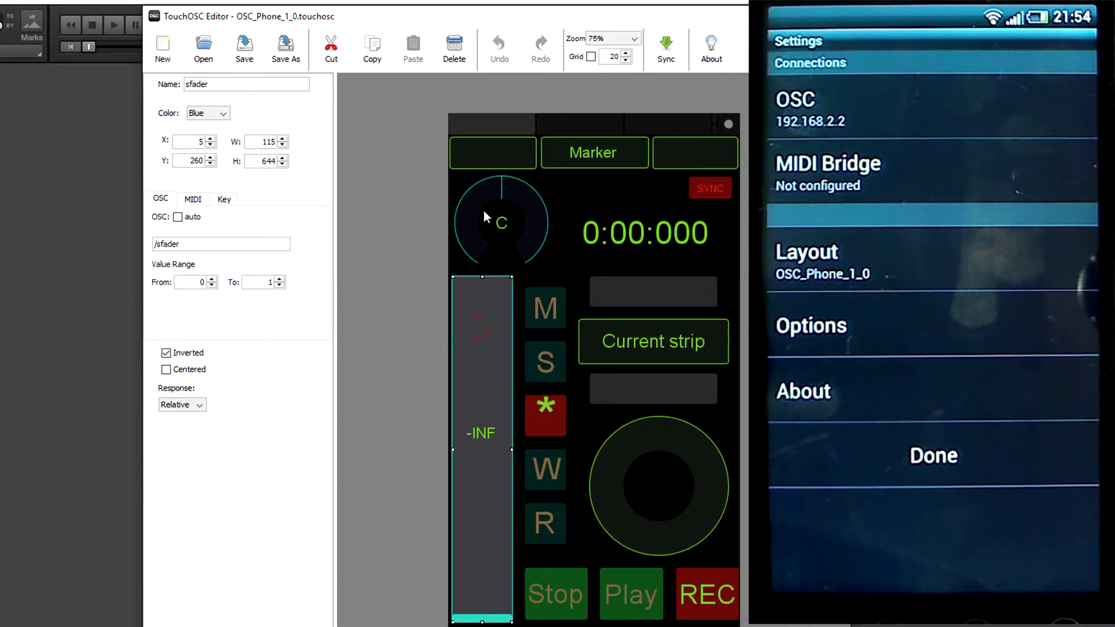
left_click(502, 225)
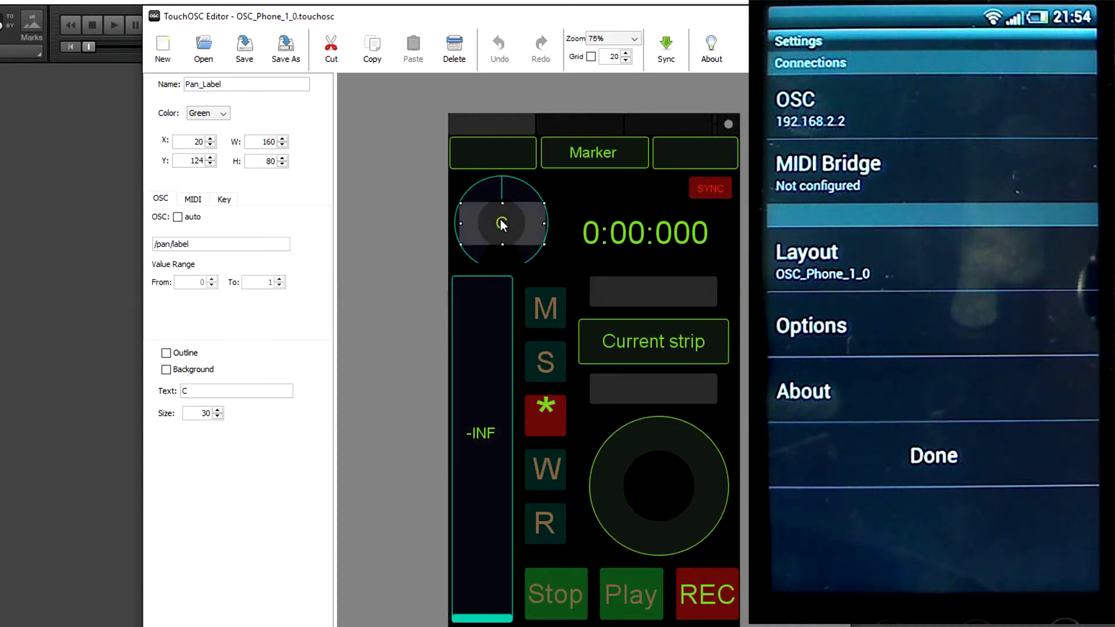
left_click(709, 190)
- Inspect the Marker label and previous/next marker name boxes, then show page 2
left_click(584, 152)
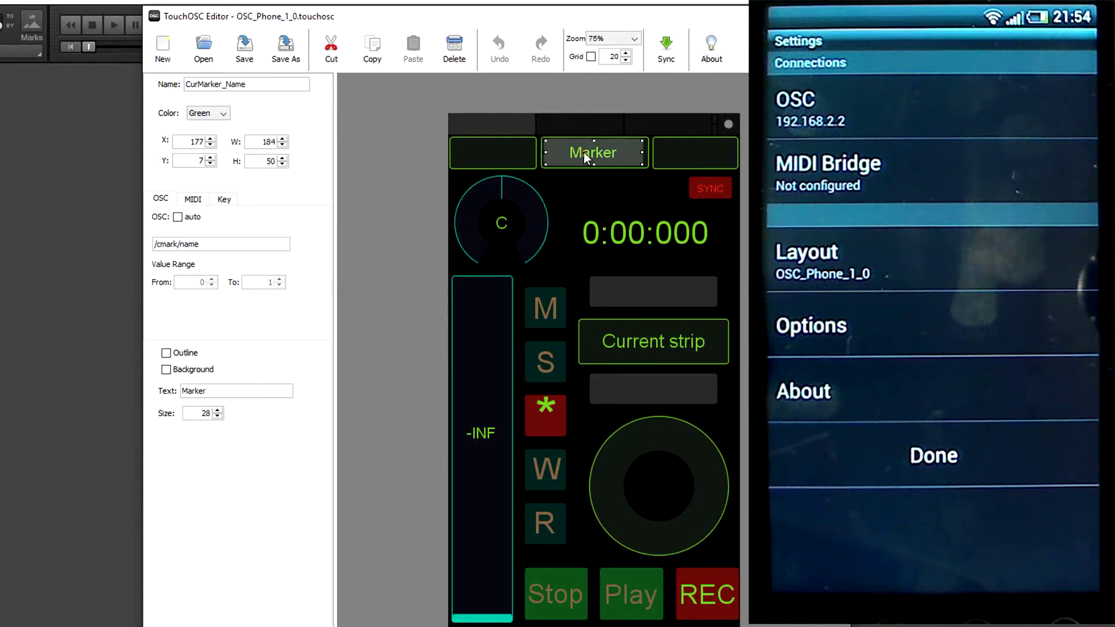
left_click(493, 152)
left_click(694, 156)
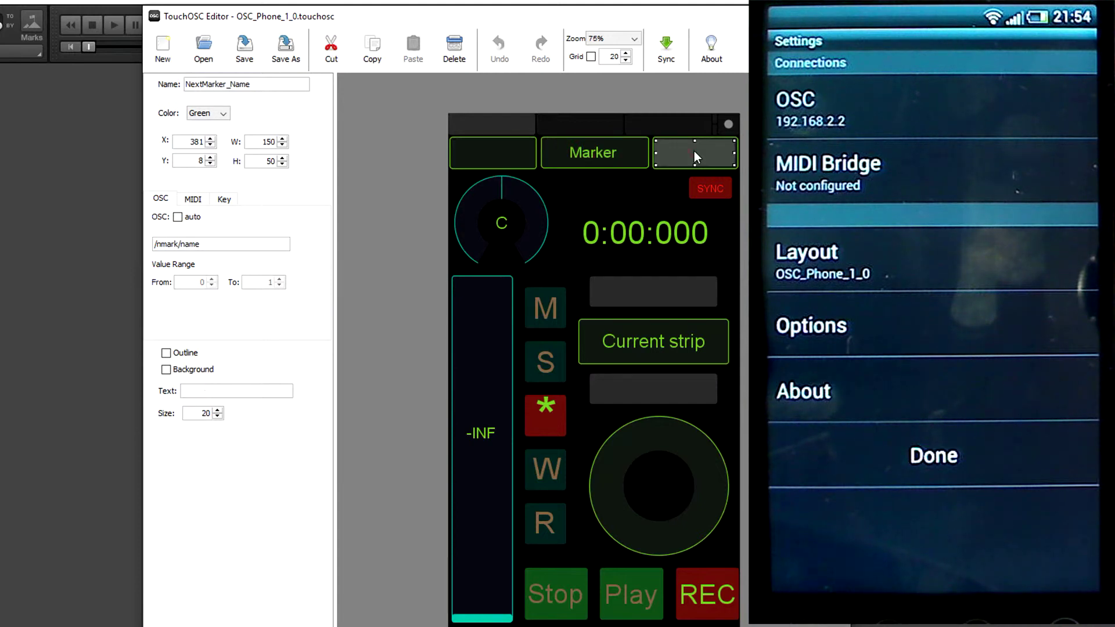
left_click(587, 123)
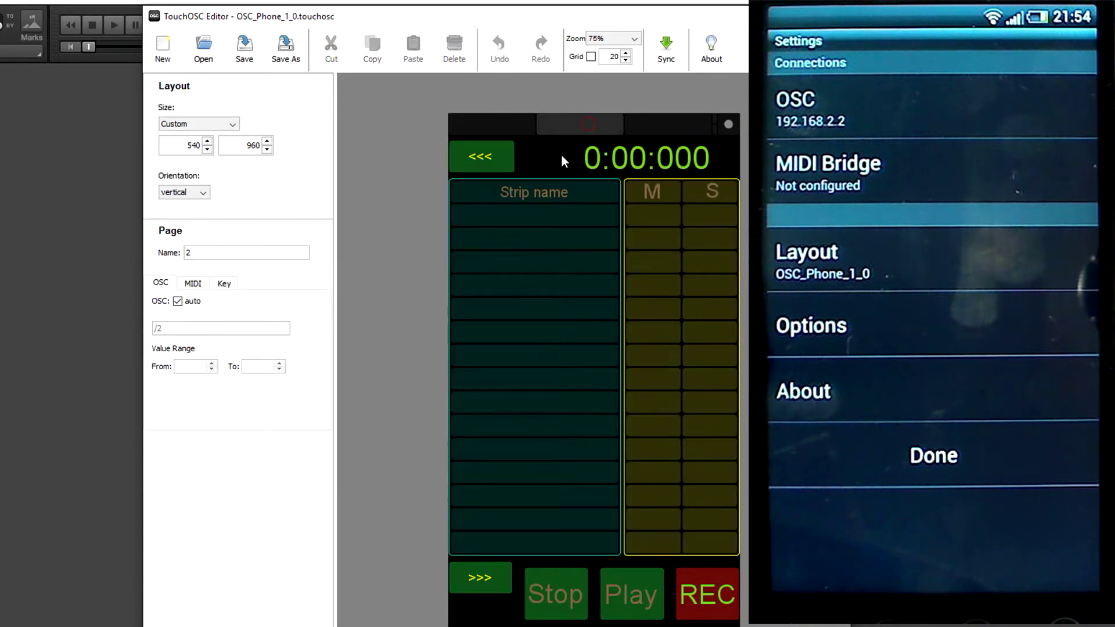
- Check page two's Strip name label, then accept OSC ports 8000/9000 in AZ Controller
left_click(504, 196)
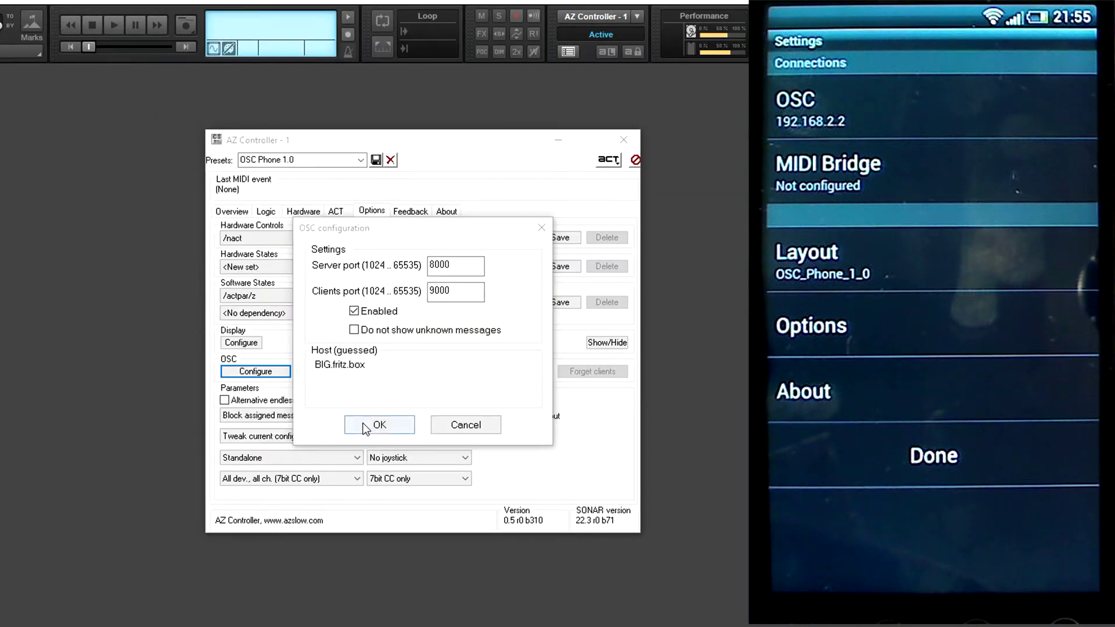
left_click(378, 425)
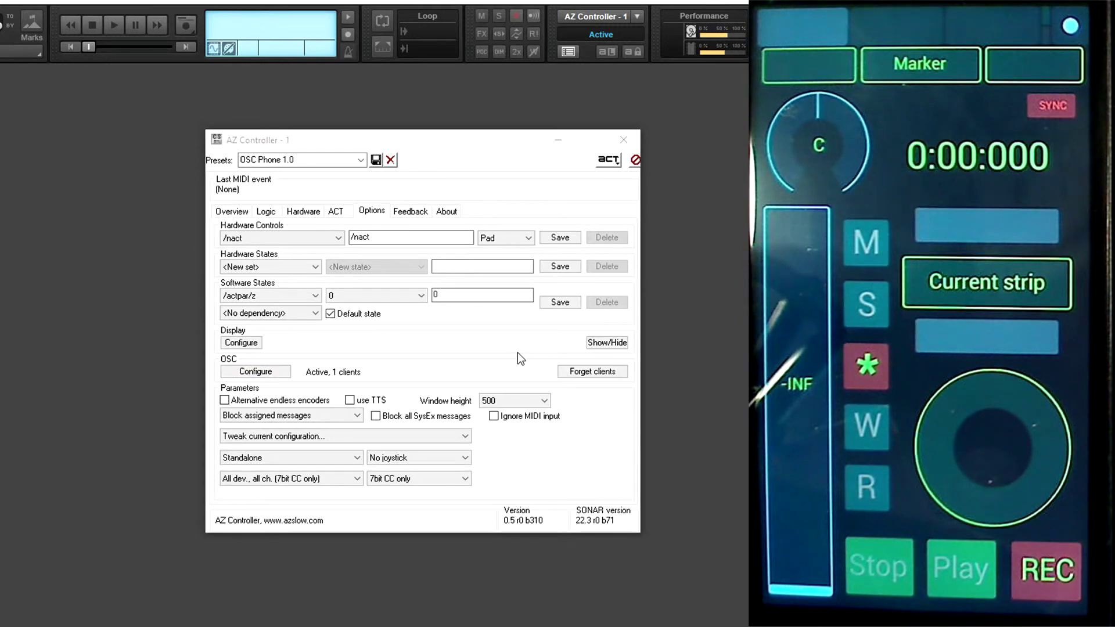
- Close AZ Controller, step up to Track 6, and make TruePianos 1 the current track
left_click(630, 140)
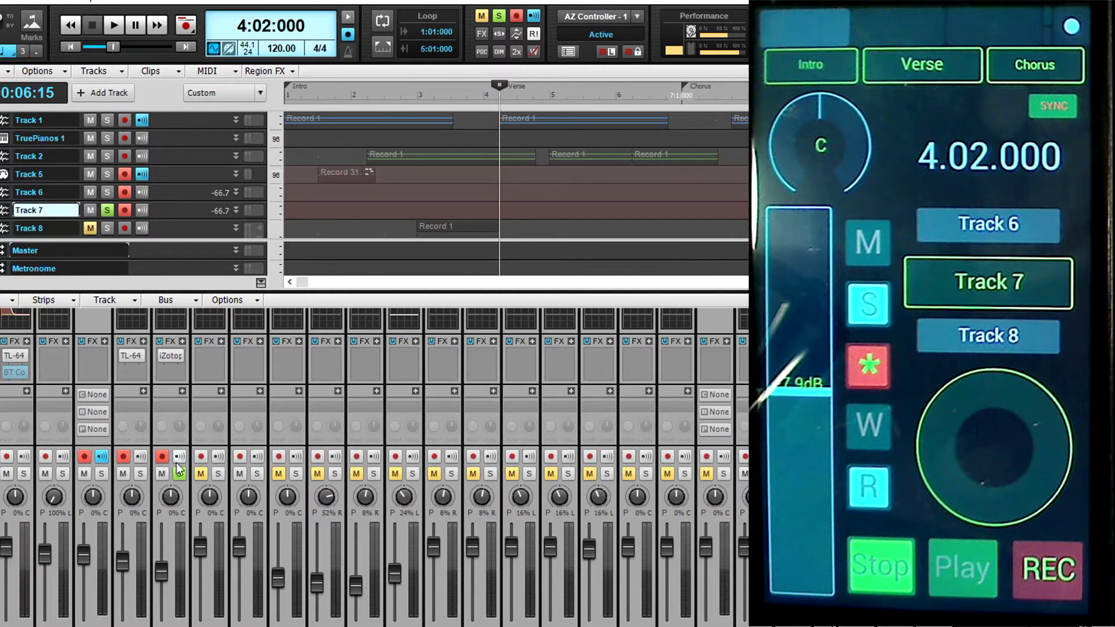
key("Up")
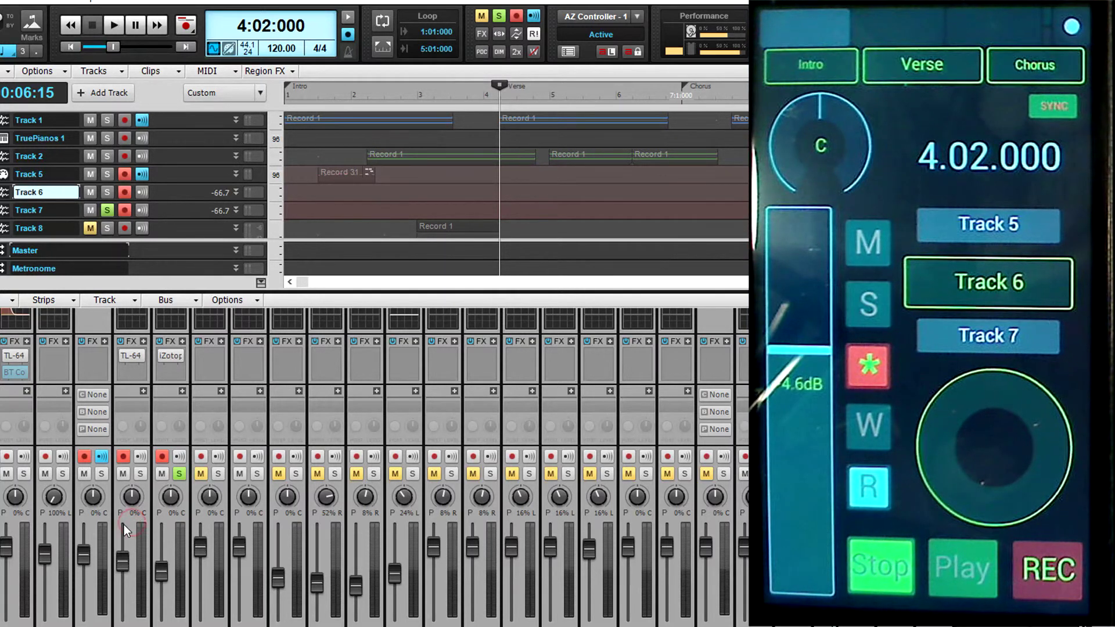
left_click(90, 518)
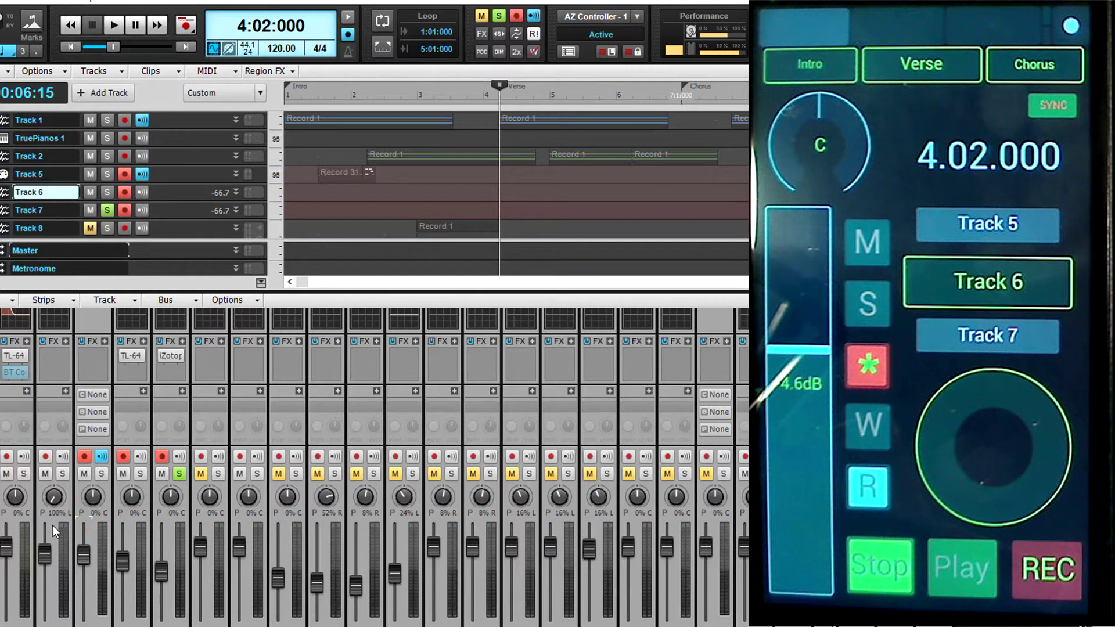
left_click(52, 527)
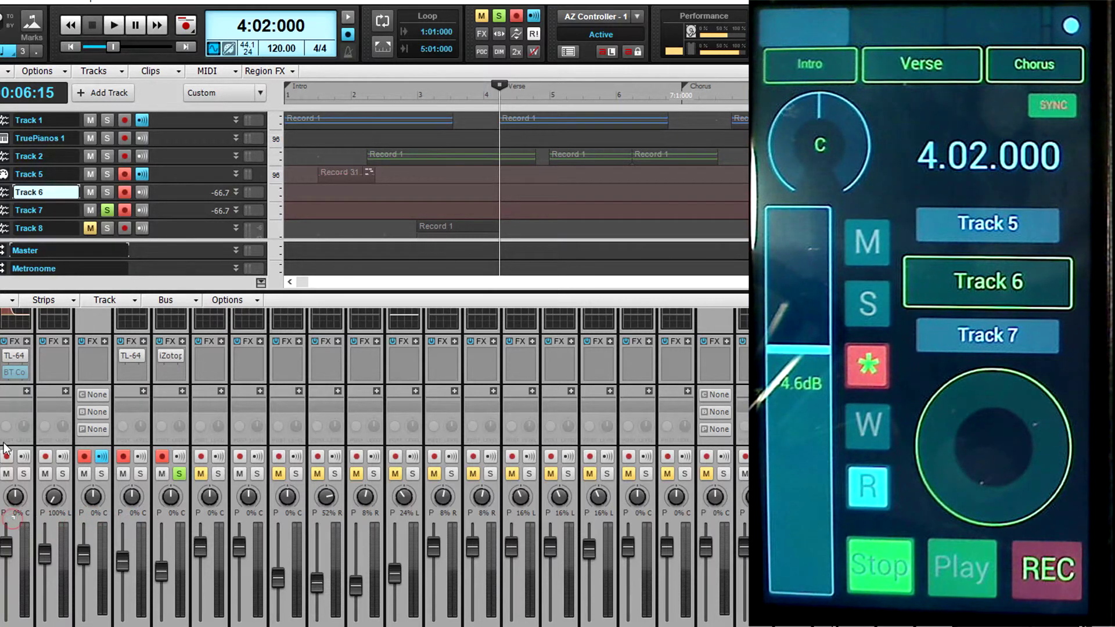
left_click(8, 410)
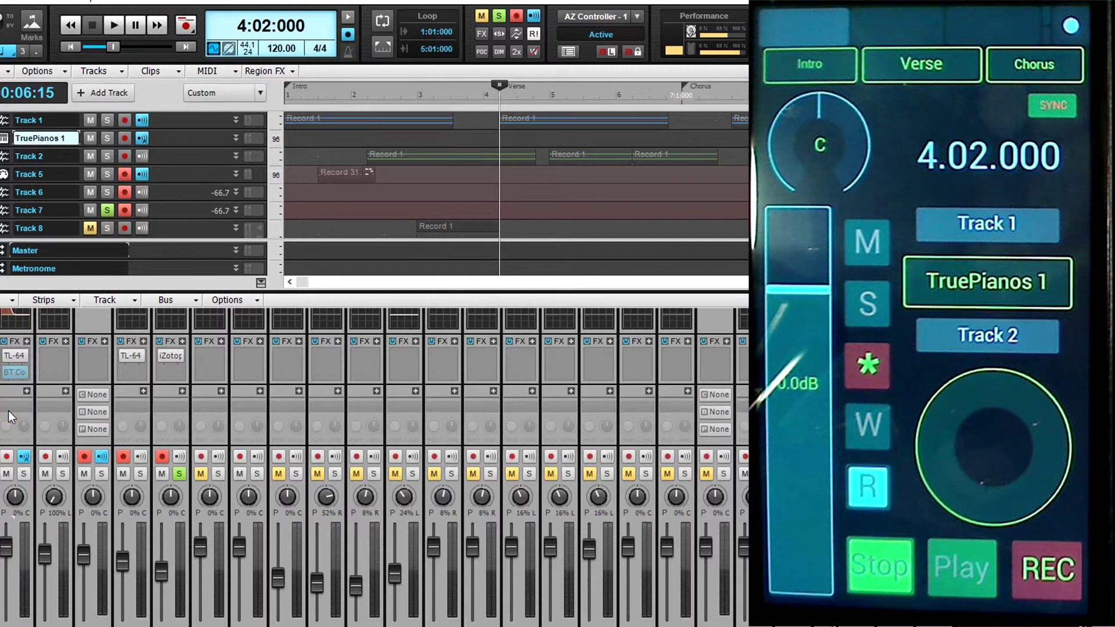